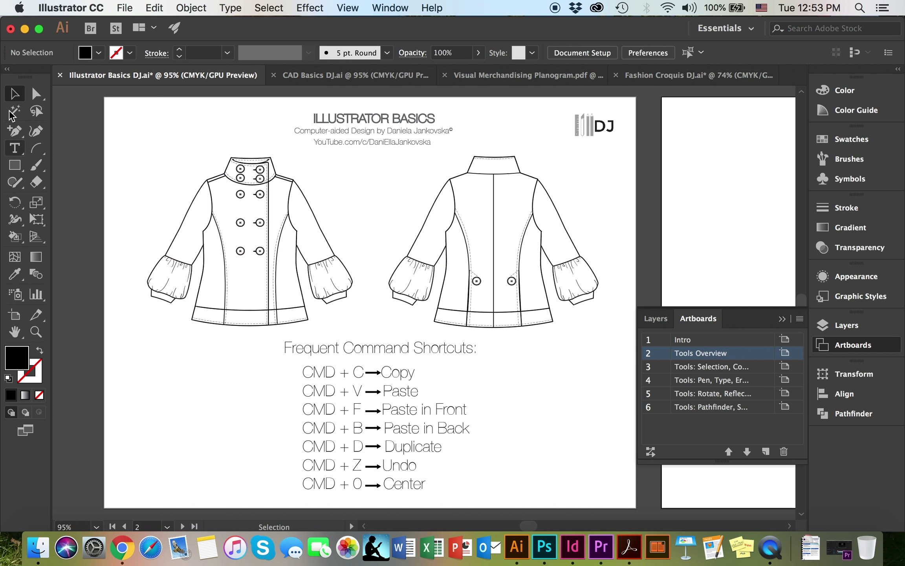
Step: On the third artboard, try moving the purple hexagon under Selection sideways toward the star, and undo the move
double_click(709, 355)
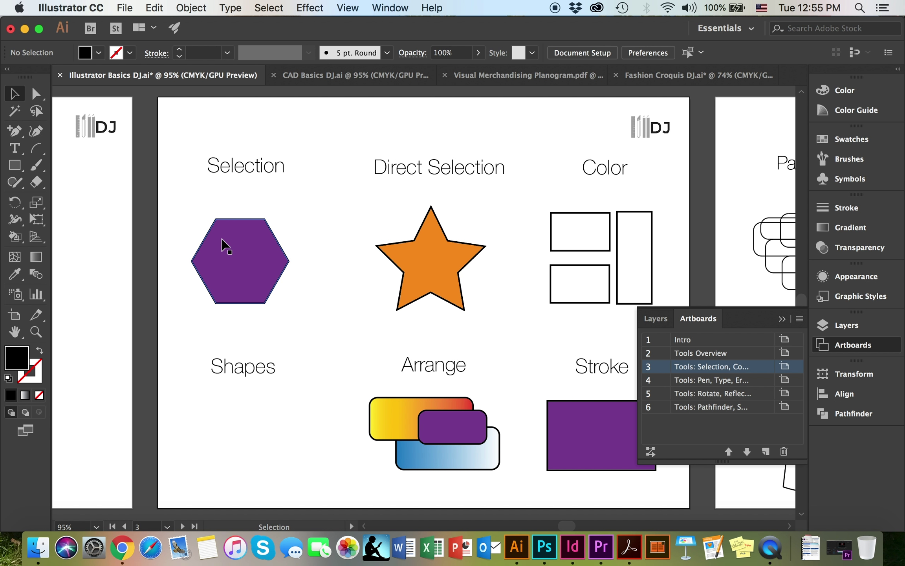
mouse_move(222, 242)
mouse_down()
mouse_move(299, 247)
mouse_move(236, 234)
mouse_up()
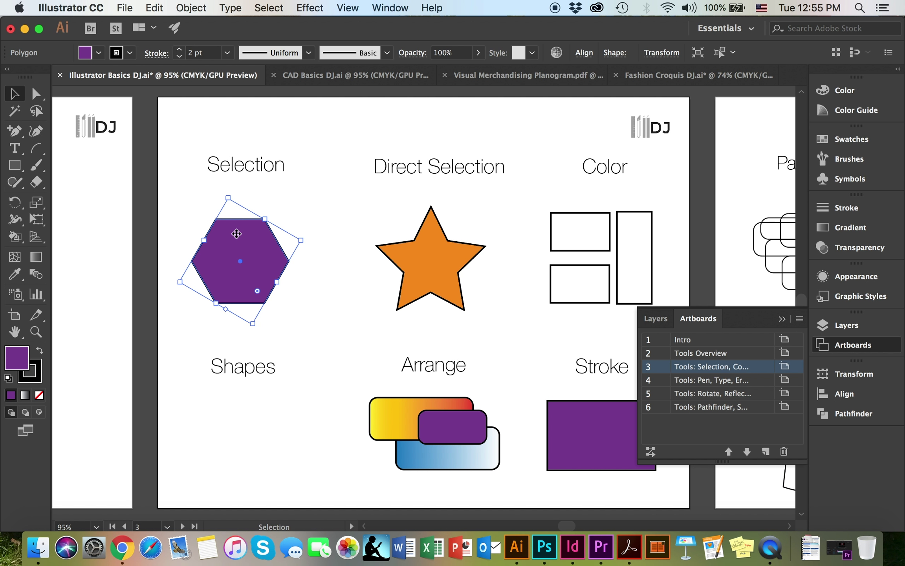
drag(241, 240, 303, 242)
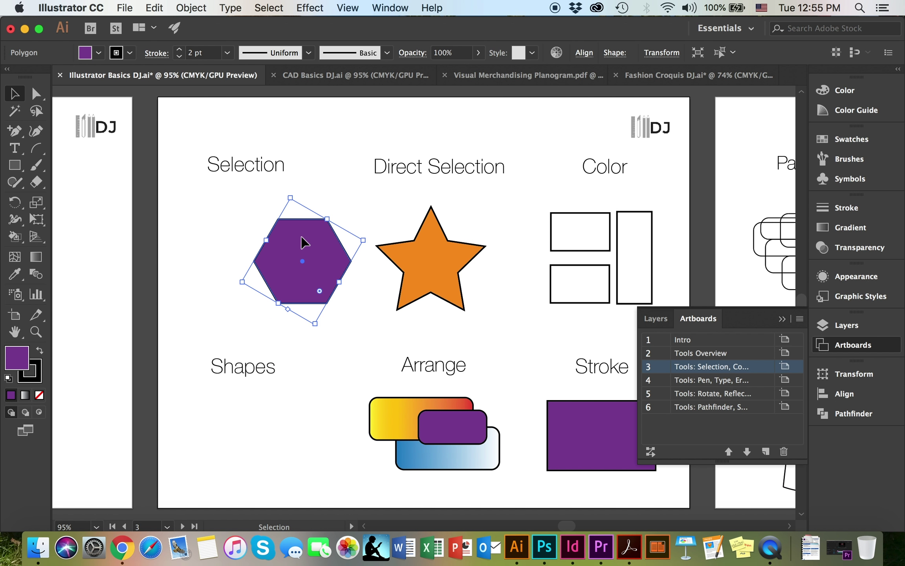
key(super+z)
click(186, 196)
Step: Select the hexagon and the star together with a marquee, try shifting both toward the Color rectangles, and undo the move
drag(184, 188, 487, 320)
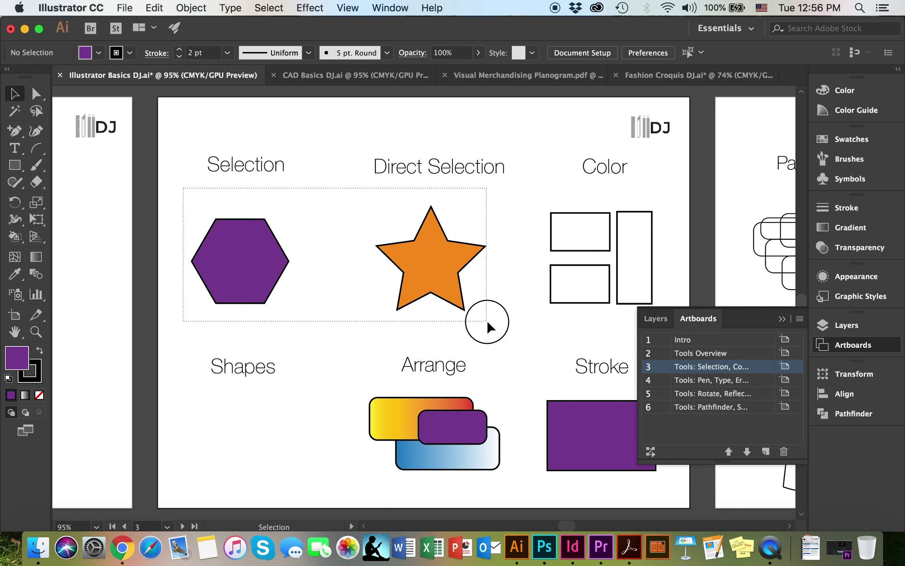
drag(487, 319, 487, 319)
drag(452, 278, 476, 279)
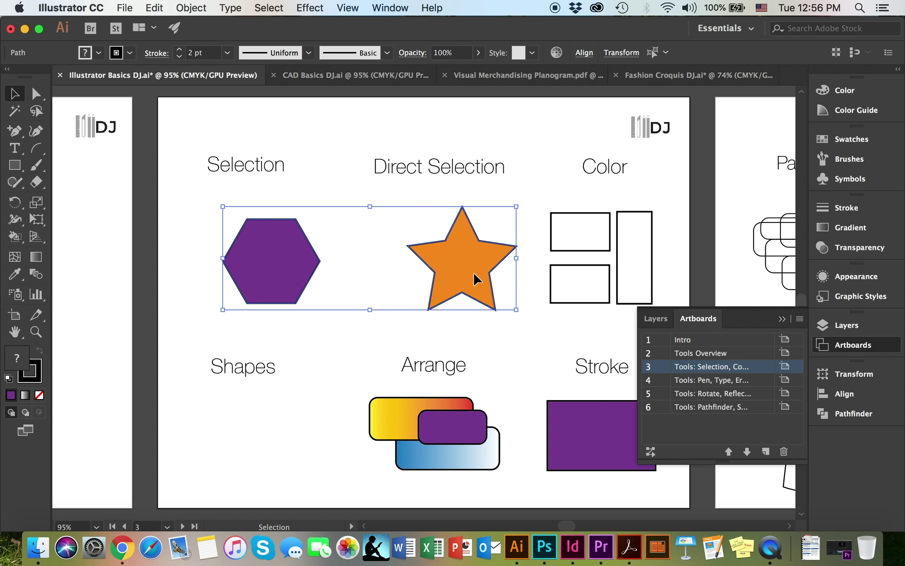
key(super+z)
click(314, 238)
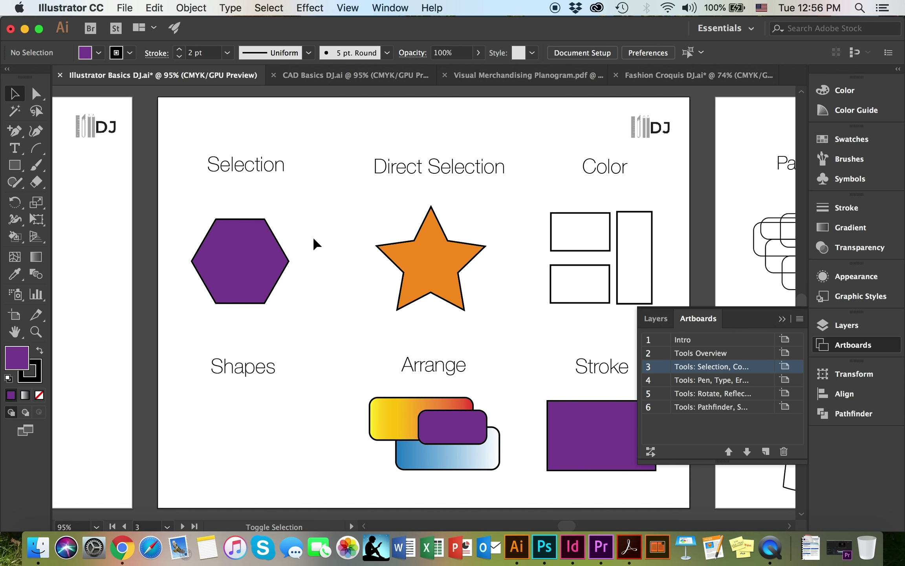
Step: Add the hexagon, star and upper Color rectangle to one selection, try moving them together, then undo the move and deselect
click(243, 246)
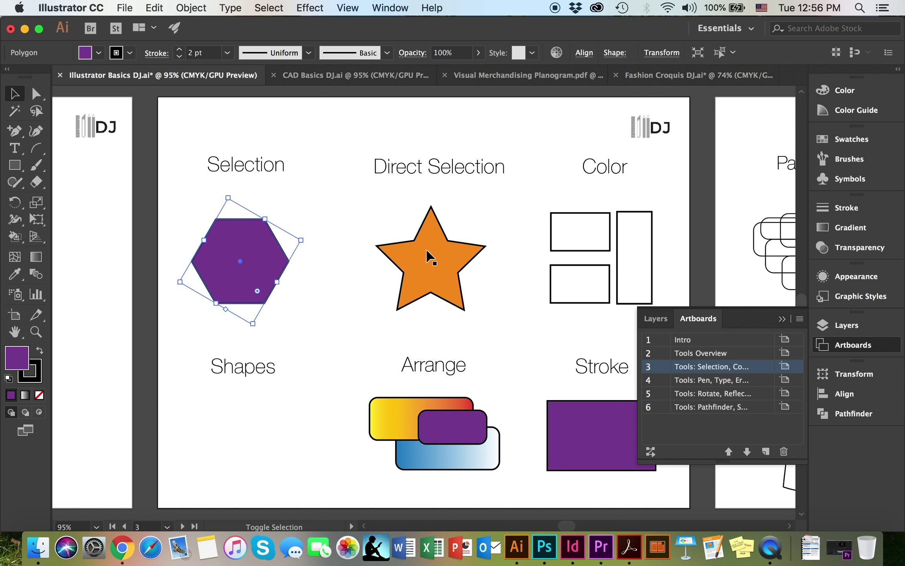
shift+click(456, 261)
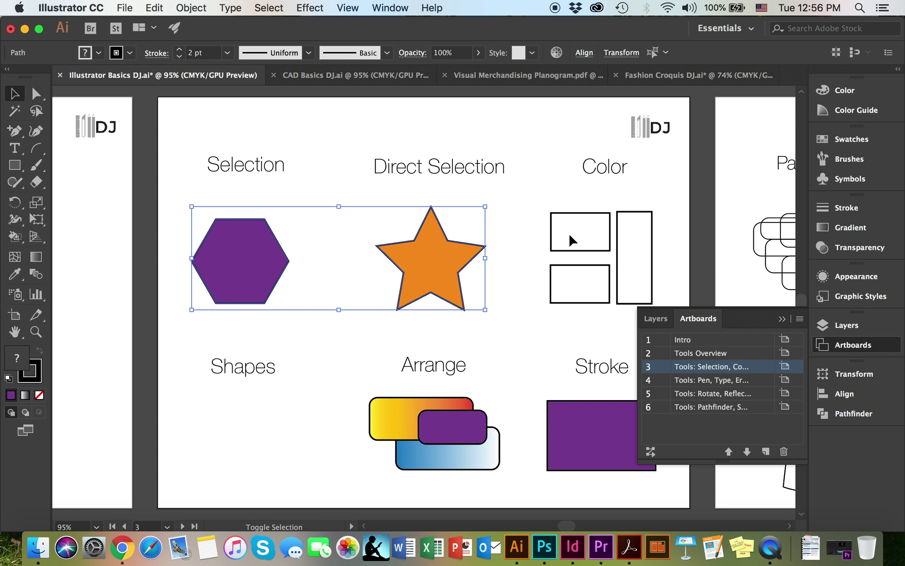
shift+click(565, 212)
drag(552, 230, 489, 233)
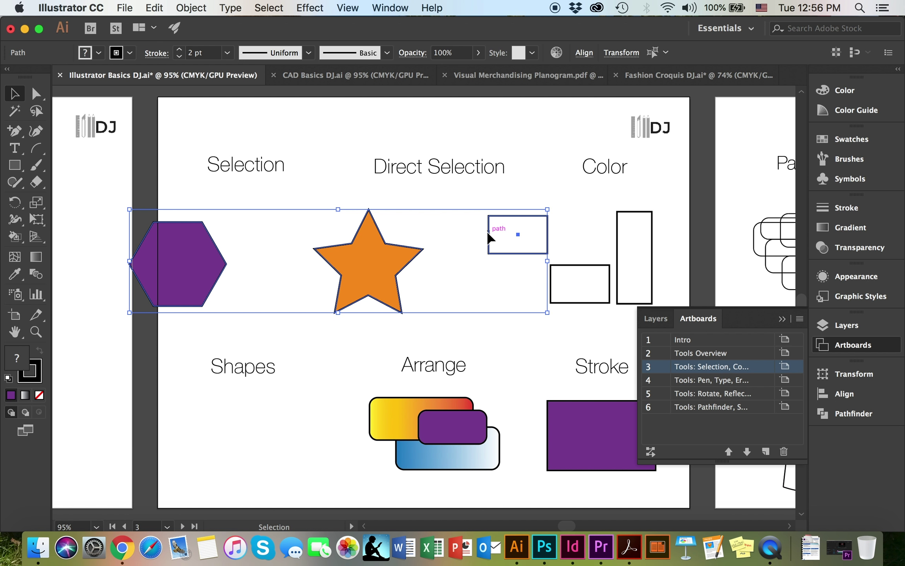
key(super+z)
click(495, 227)
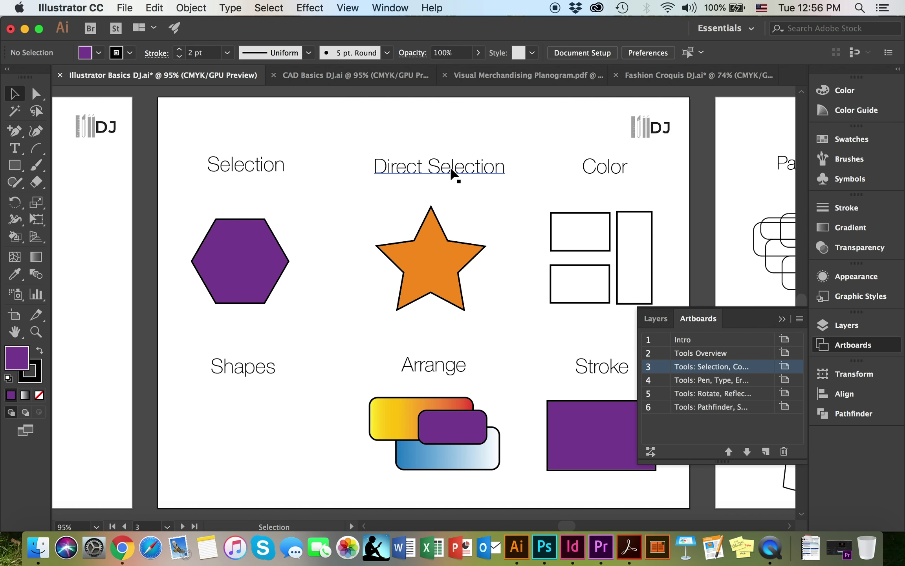
Step: With the Direct Selection tool, stretch the orange star's top anchor point upward to about Y 1.75 in
click(36, 93)
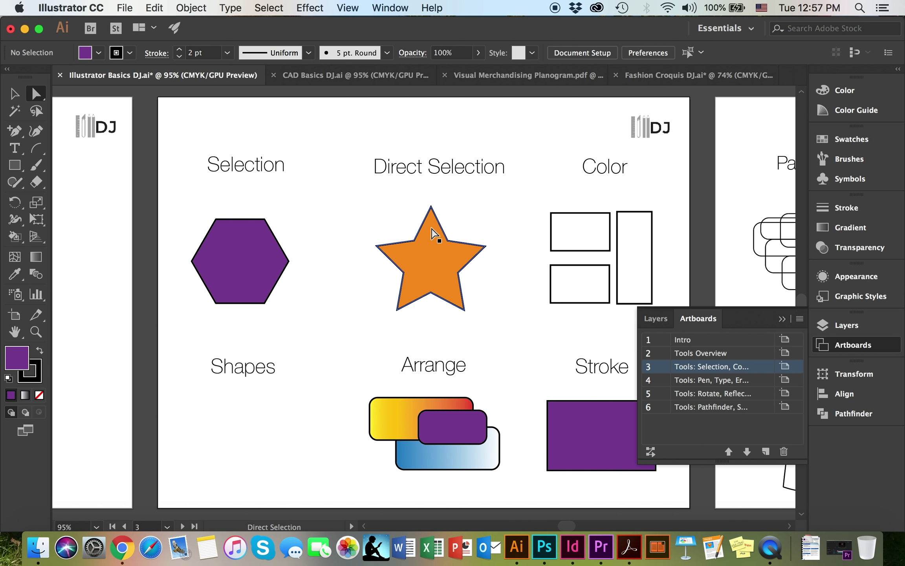
click(432, 234)
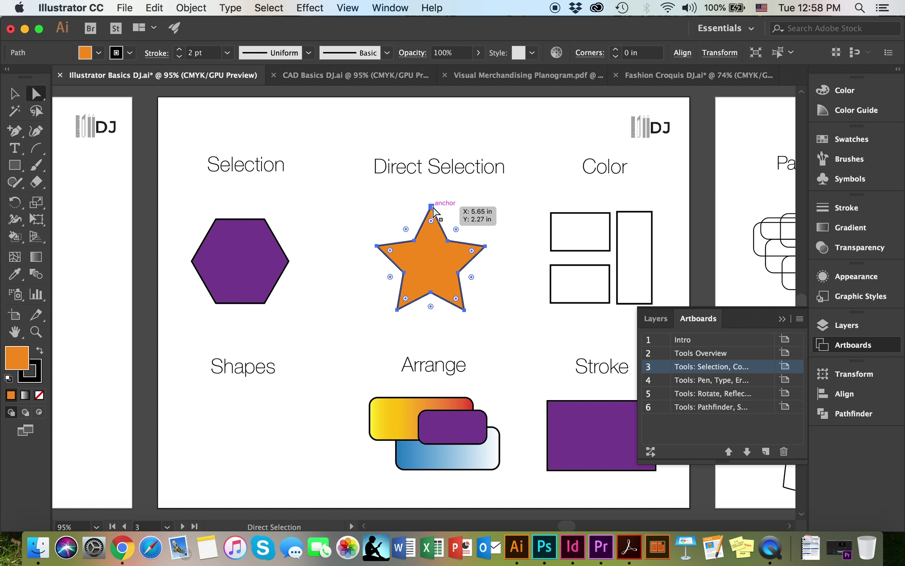
click(433, 208)
drag(433, 207, 433, 182)
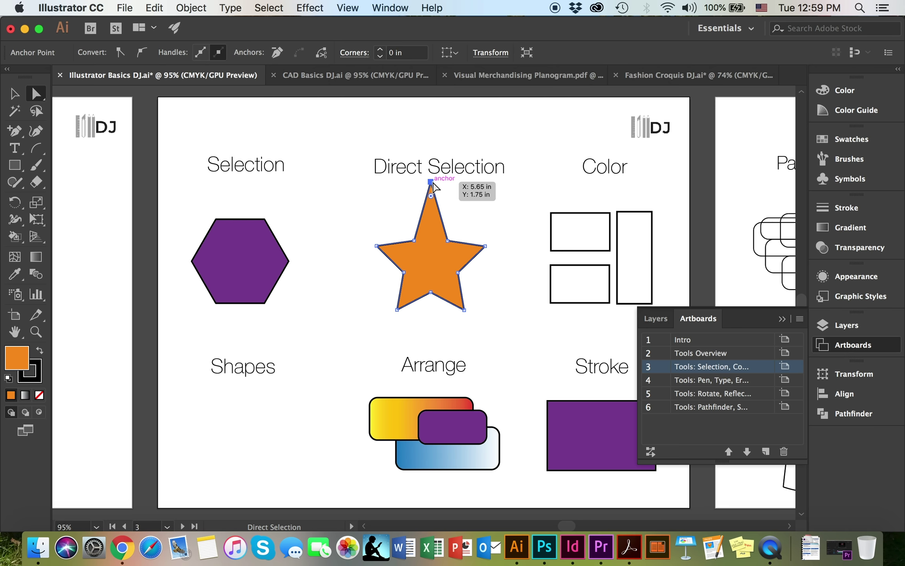
Step: Try rounding all of the star's corners to a radius of about 0.14 in, and return them to 0 in
click(432, 203)
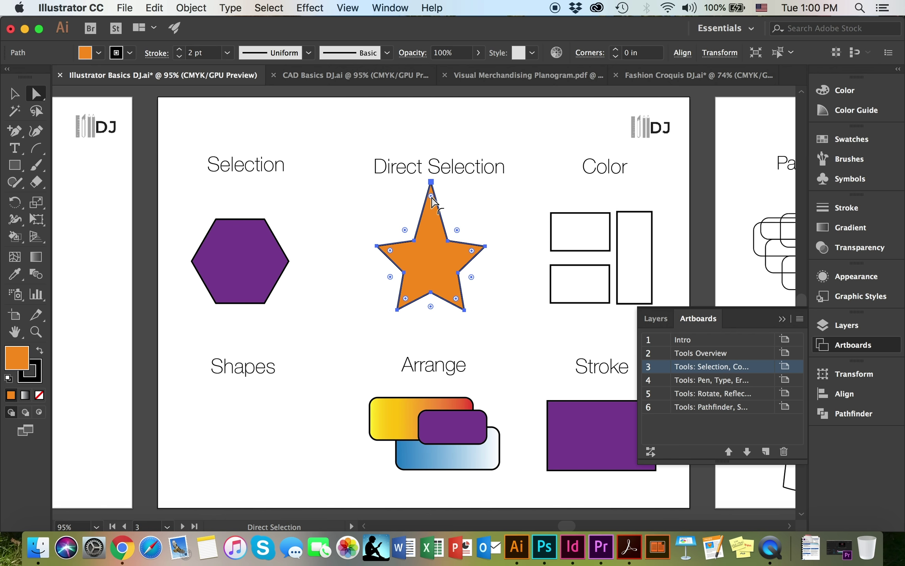
drag(431, 197, 431, 207)
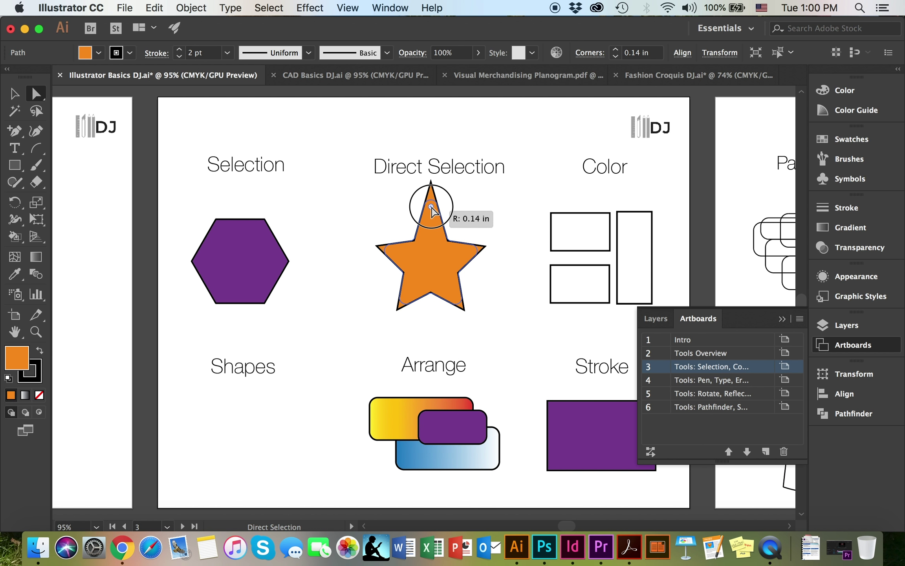
drag(432, 207, 431, 207)
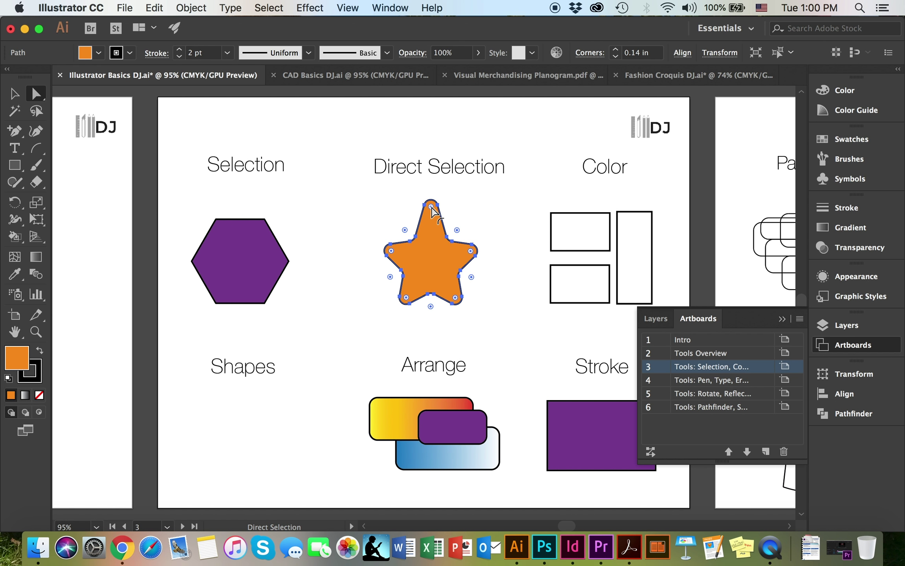
drag(431, 207, 433, 199)
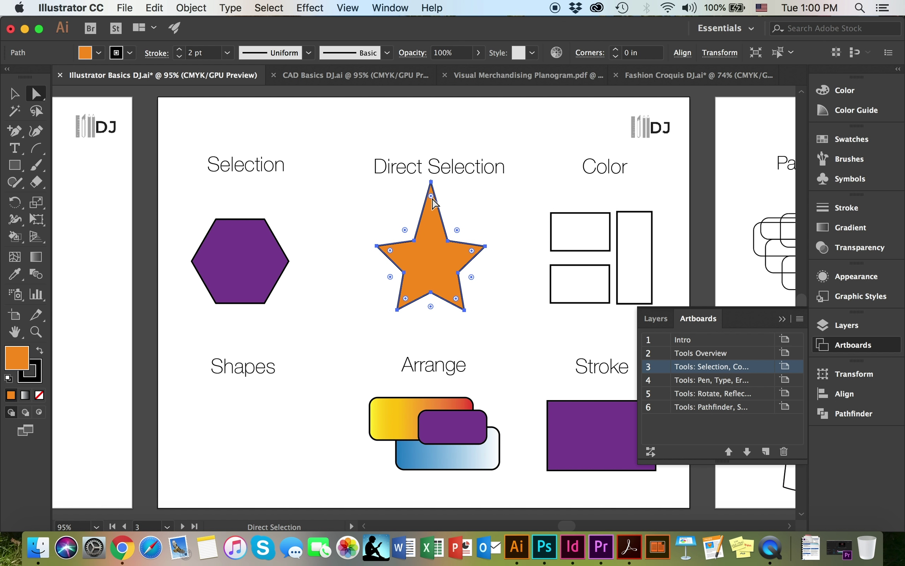
Step: Round only the star's top point to a corner radius of about 0.14 in and deselect the star
click(432, 185)
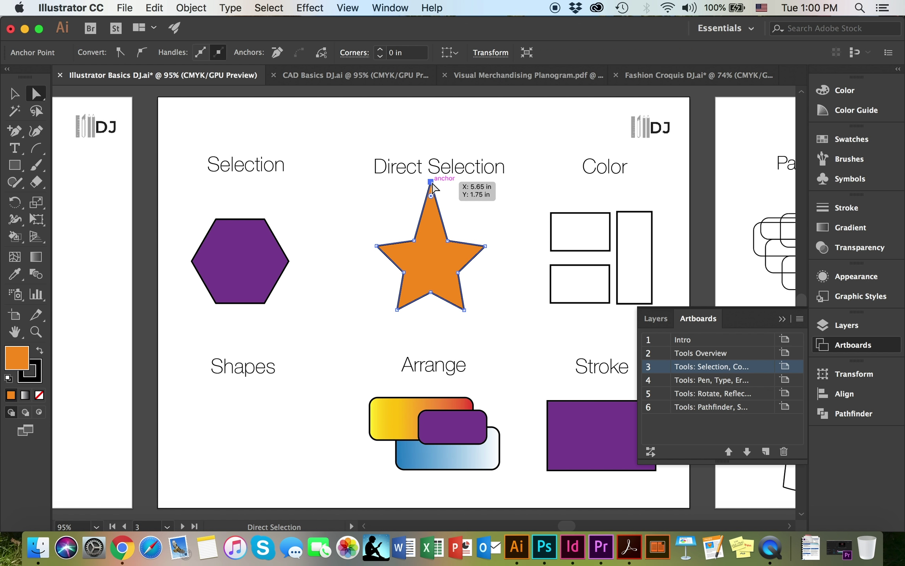
drag(431, 196, 432, 207)
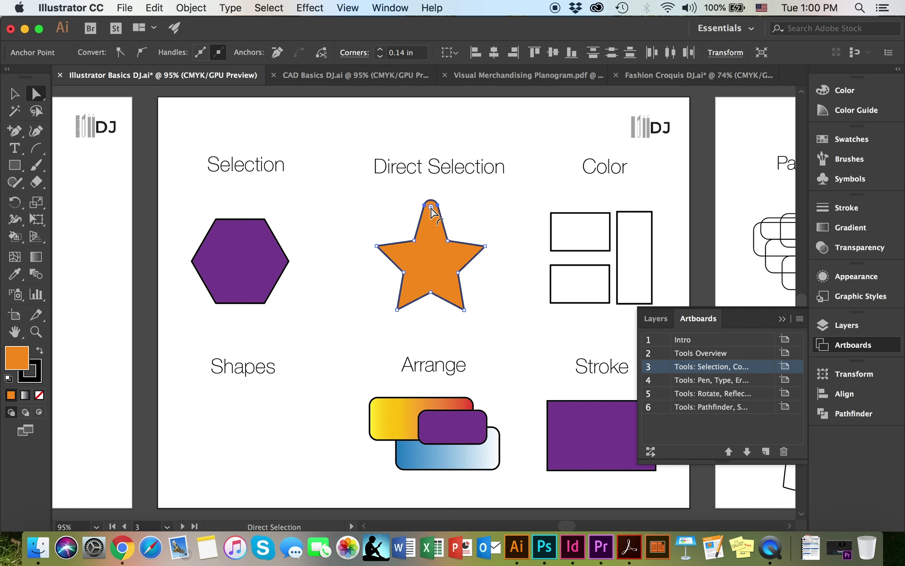
click(165, 143)
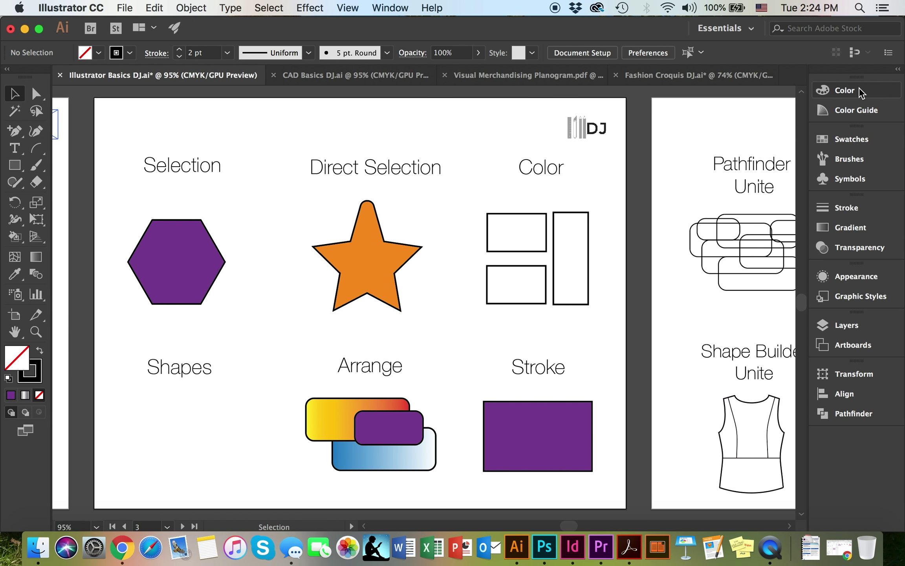
Step: Fill the upper small rectangle under the Color heading with purple using the Color Picker
click(514, 220)
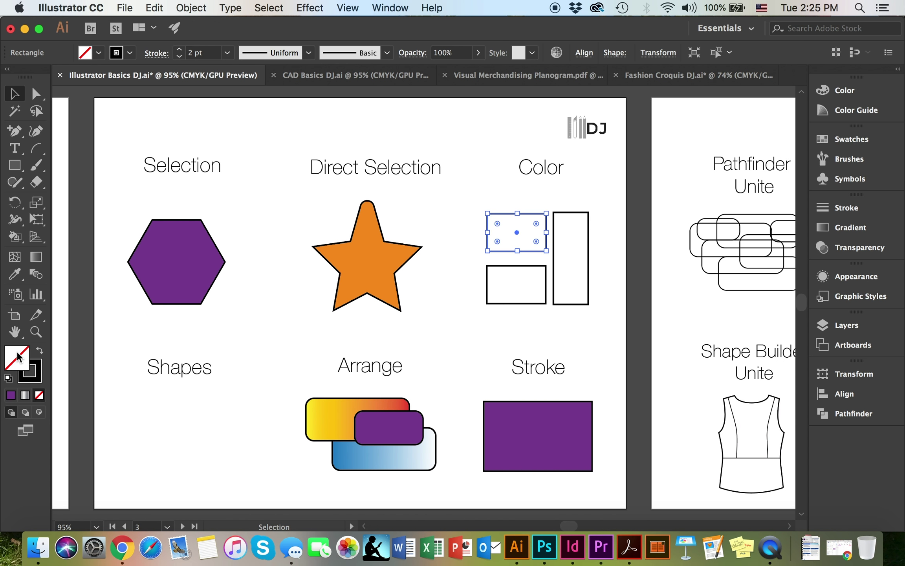
double_click(18, 357)
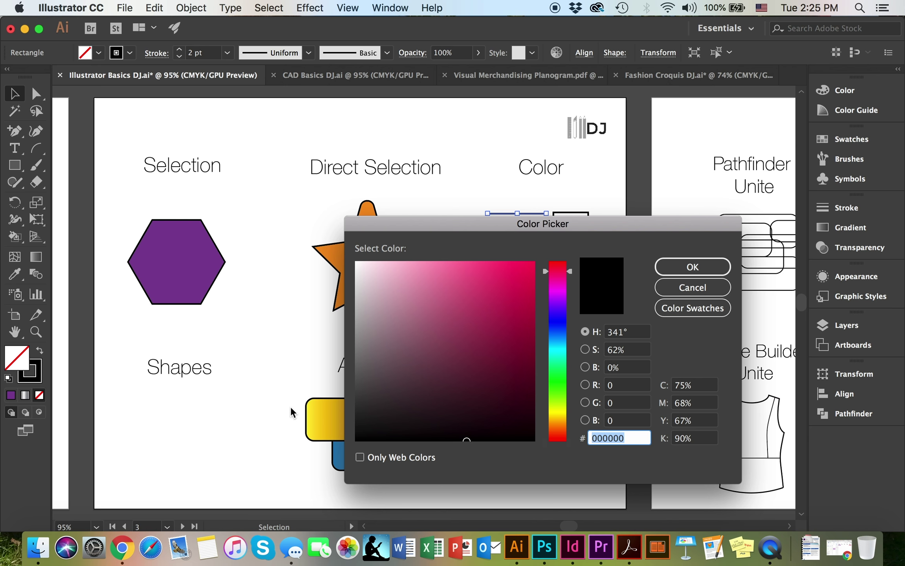
click(468, 227)
drag(468, 227, 432, 267)
mouse_move(432, 443)
mouse_down()
mouse_move(407, 376)
mouse_move(411, 357)
mouse_up()
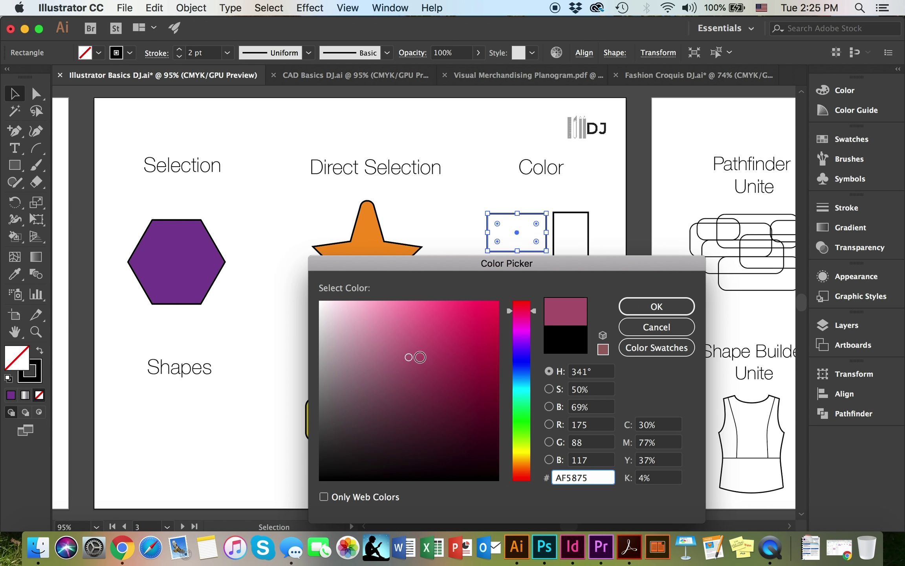
mouse_move(535, 311)
mouse_down()
mouse_move(535, 348)
mouse_move(536, 311)
mouse_up()
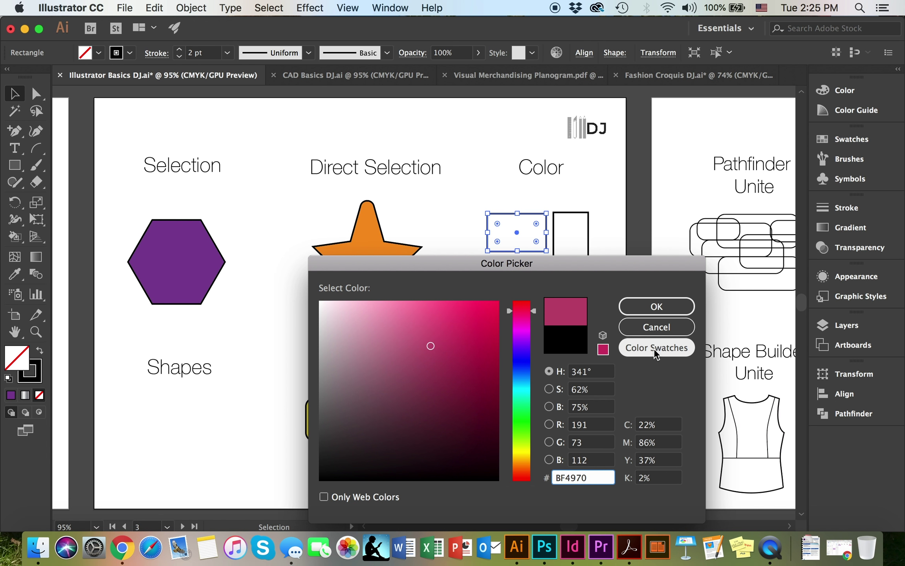
click(655, 353)
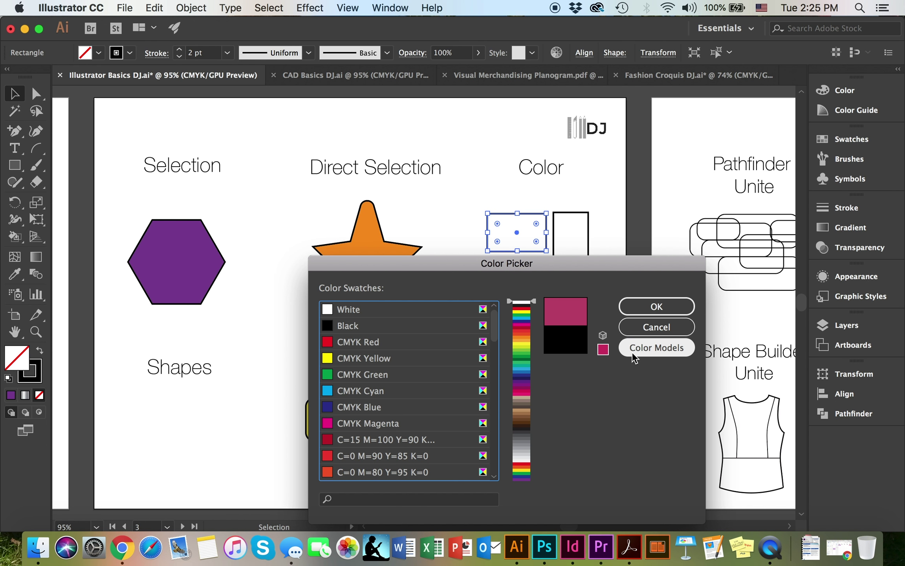
scroll(437, 415, down, 10)
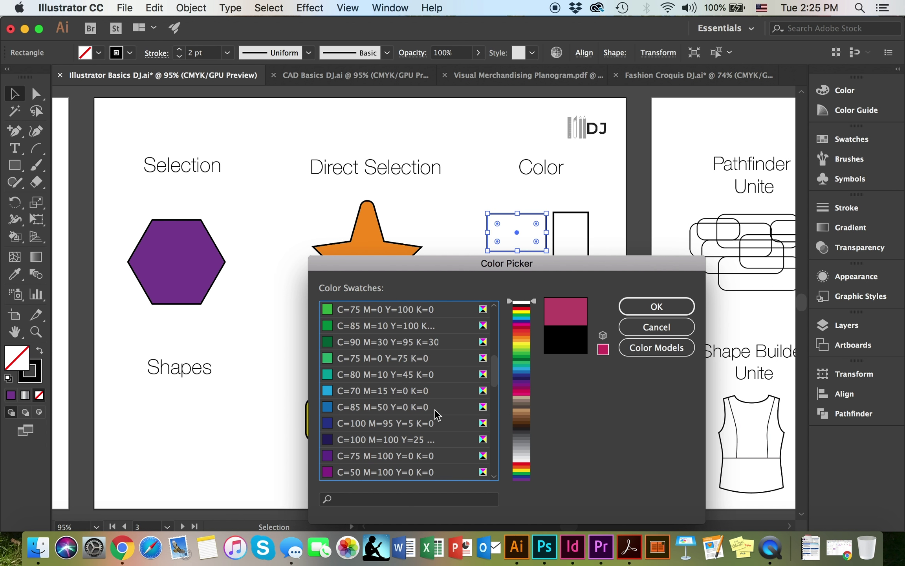
scroll(437, 414, down, 3)
click(377, 472)
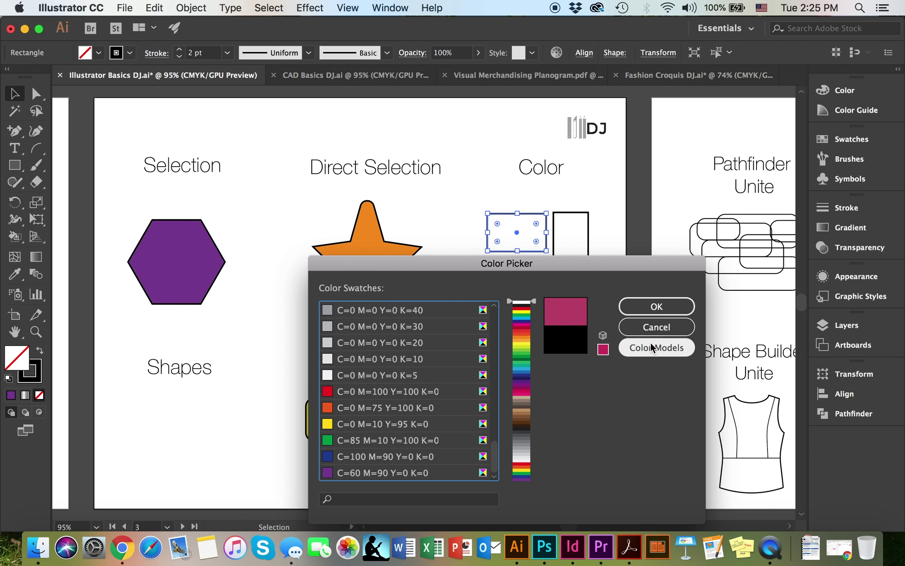
click(656, 307)
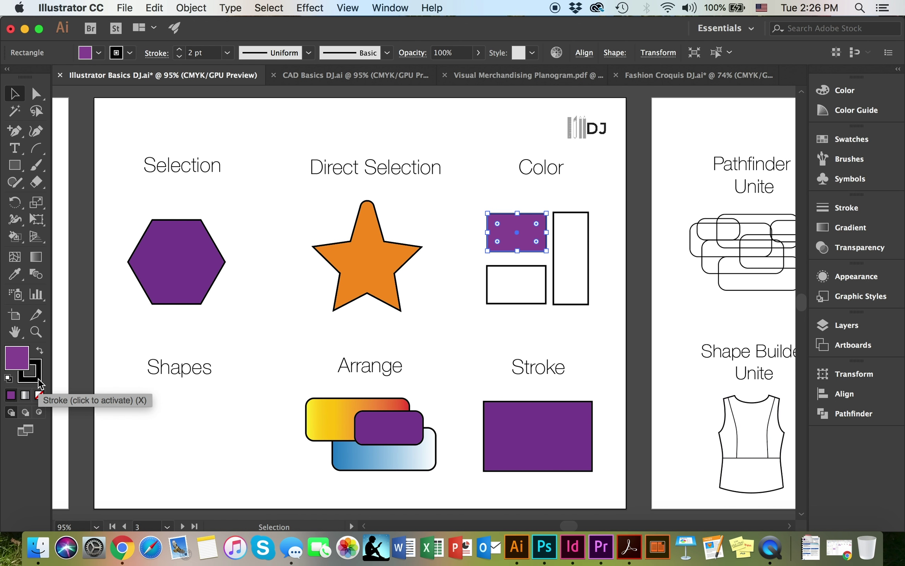
Step: Set the same rectangle's stroke color to green with hex value 55E022
double_click(30, 371)
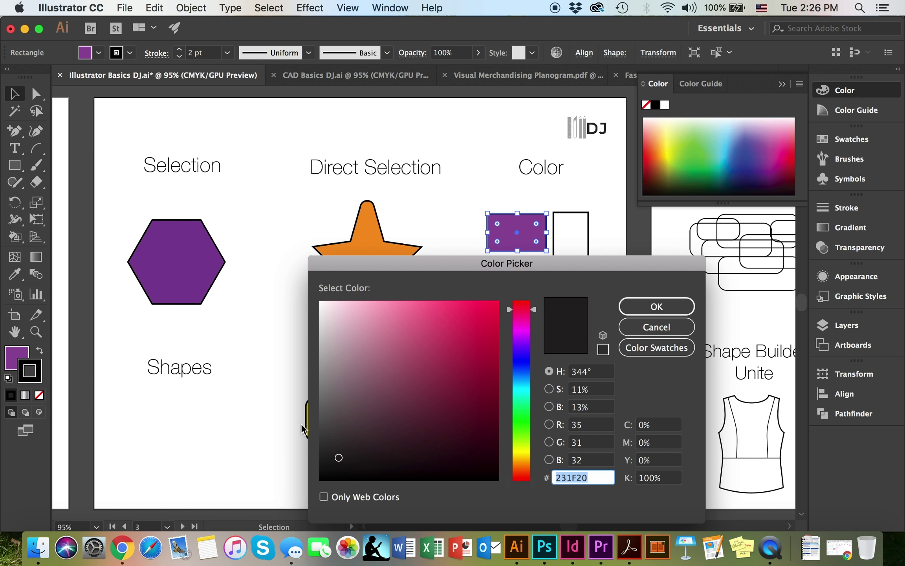
text(55E022)
click(647, 309)
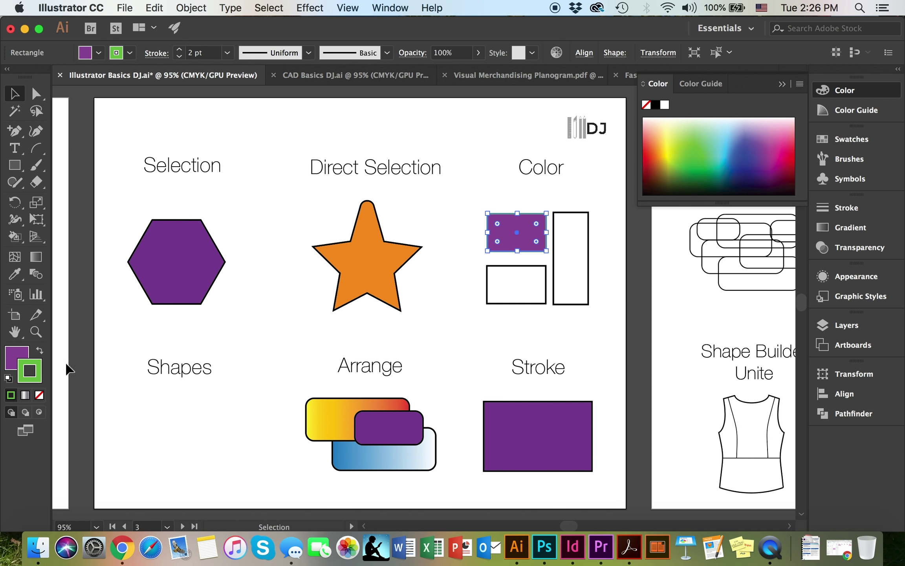
Step: Swap the rectangle's fill and stroke so it has a green fill and purple stroke, and select the rectangle below it
click(41, 354)
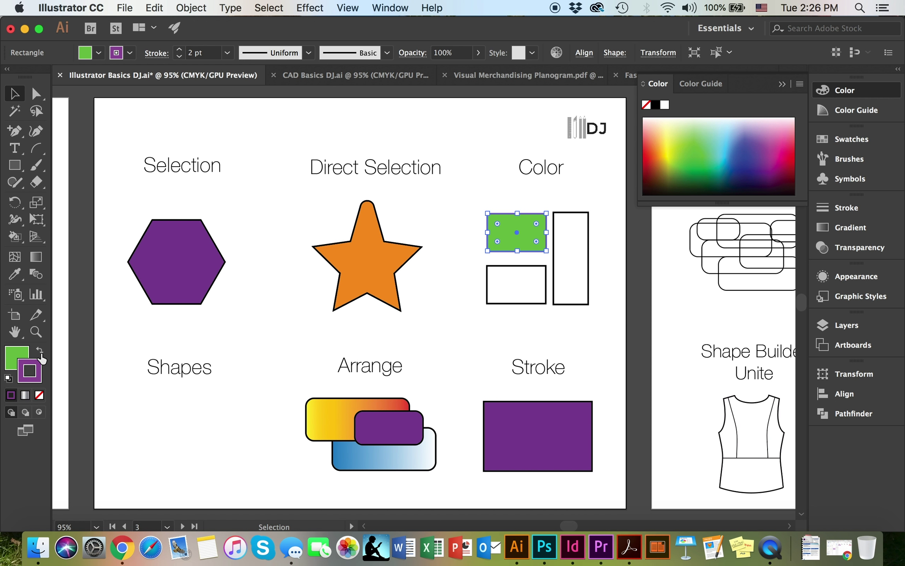
click(41, 353)
click(41, 354)
click(522, 280)
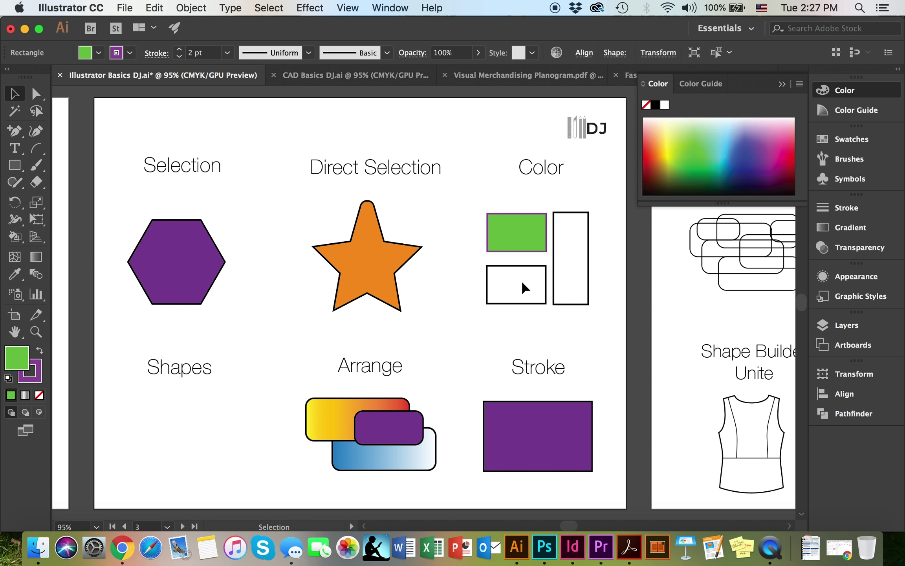
click(511, 275)
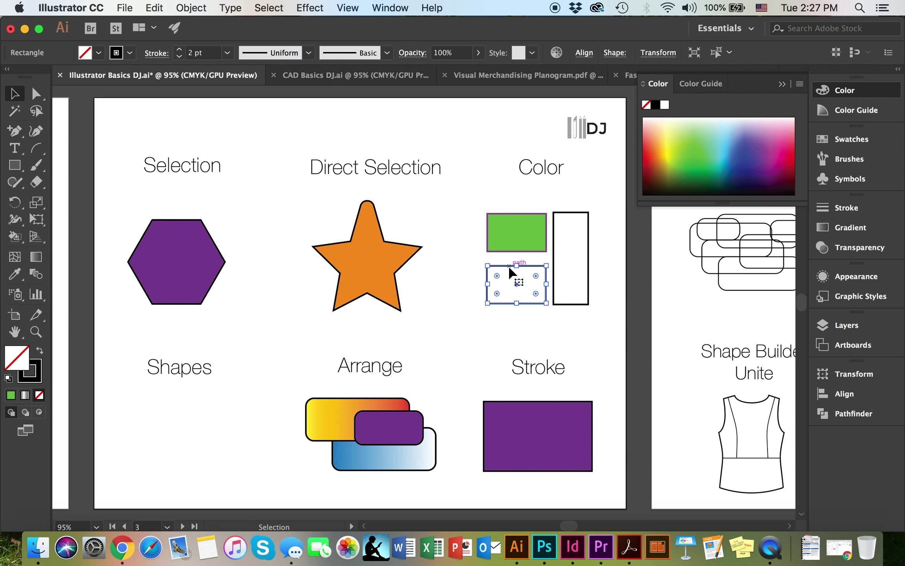
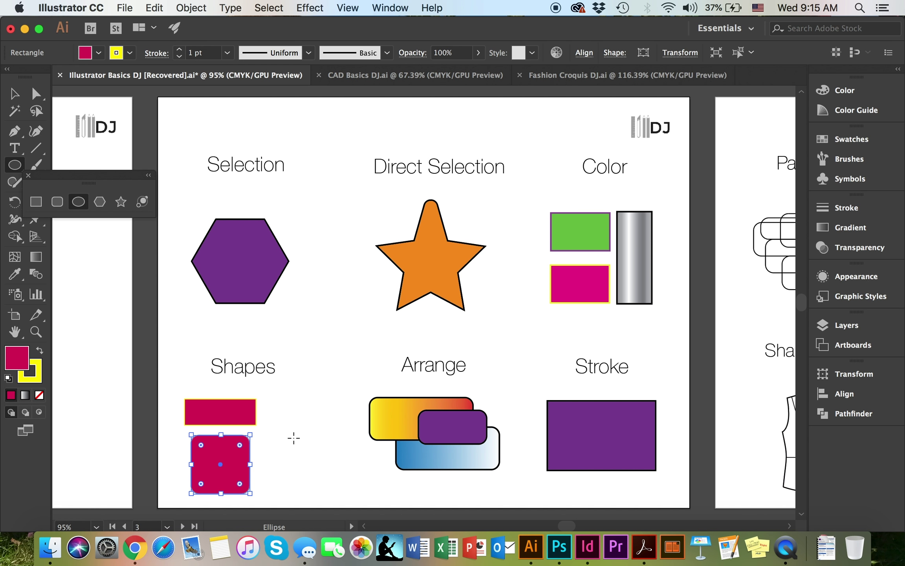
Step: Draw a circle with the Ellipse tool beside the two crimson rectangles under the Shapes heading
drag(290, 432, 299, 461)
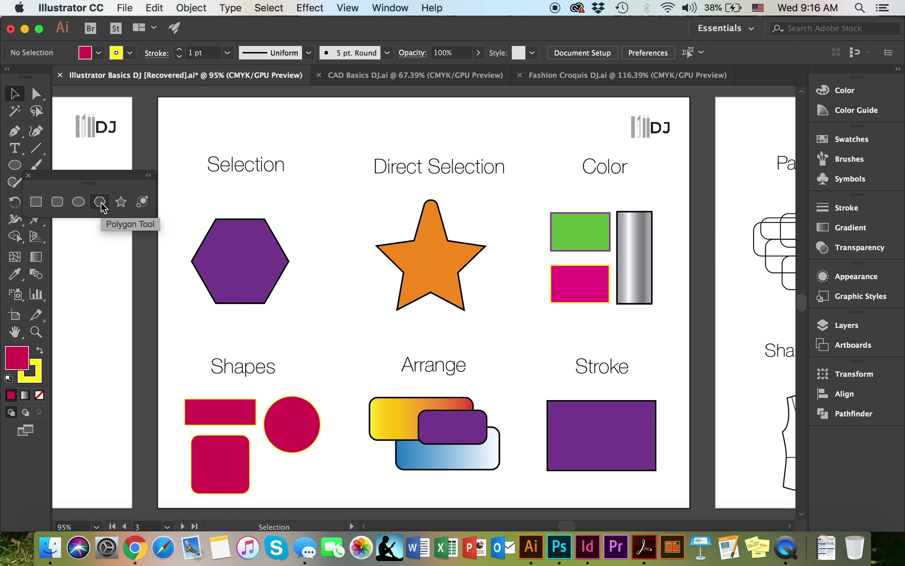
Step: Draw a polygon beneath the circle under the Shapes heading, varying its number of sides while drawing
click(102, 203)
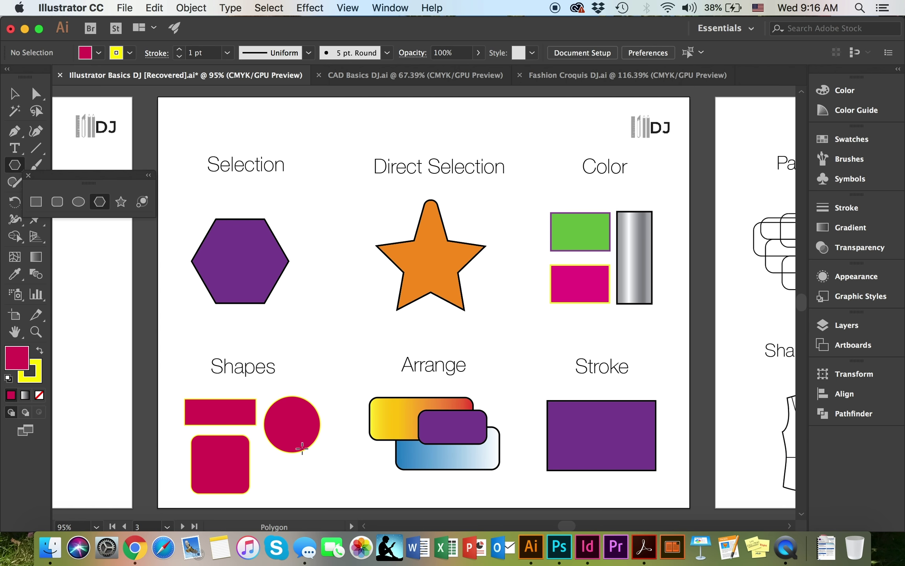
drag(289, 465, 275, 489)
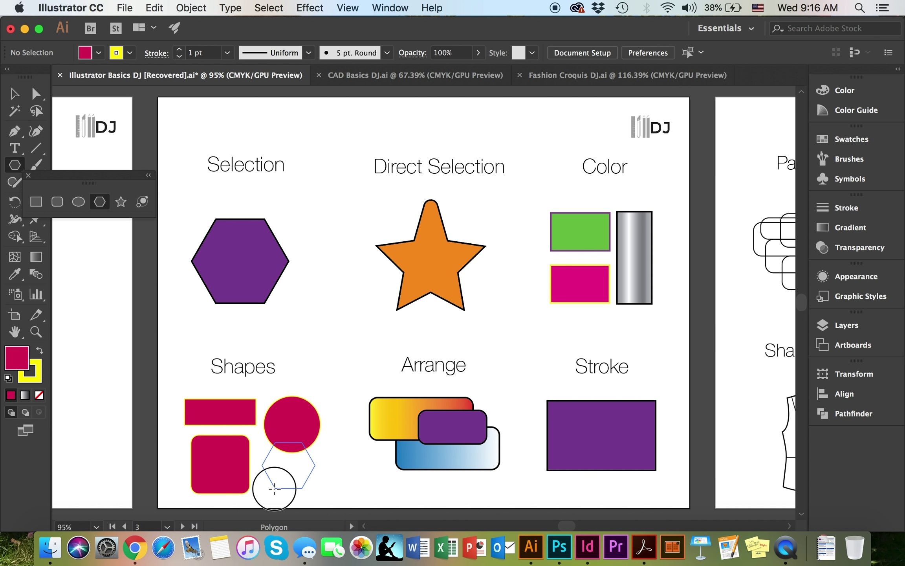
key(Up)
key(Down)
key(Down)
key(Down)
key(Down)
key(Up)
key(Up)
key(Up)
key(Up)
key(Up)
key(Up)
key(Up)
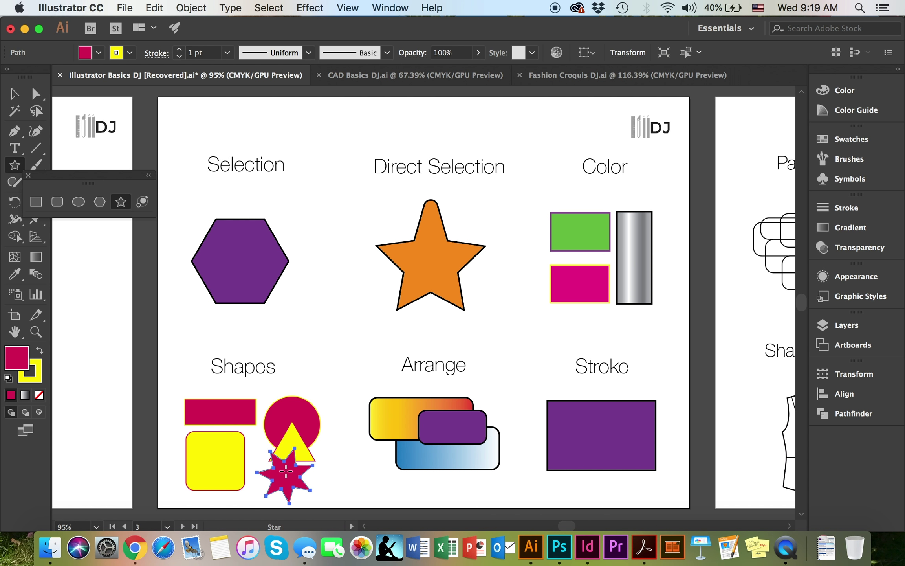
Step: Create a 7-point star with radii of 0.5921 in and 0.296 in just below the yellow triangle
click(286, 471)
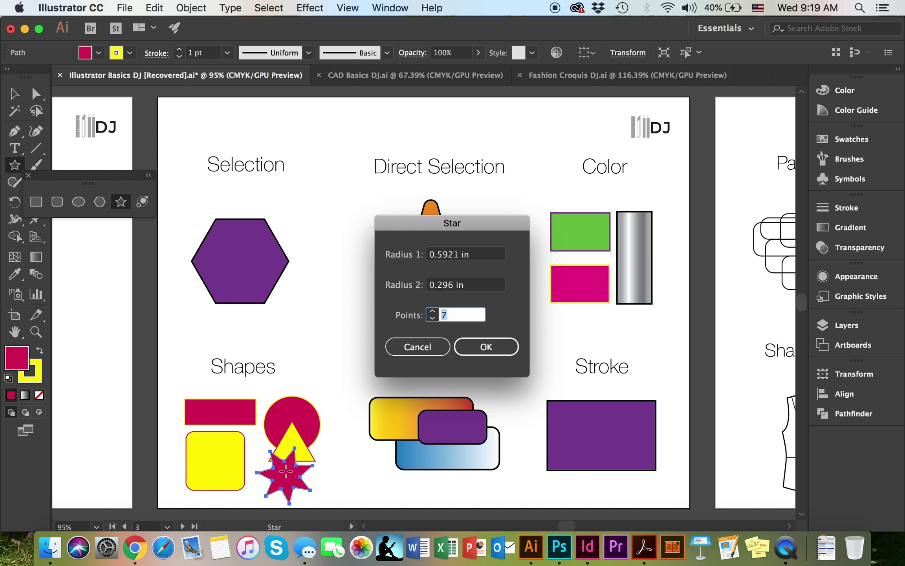
click(477, 351)
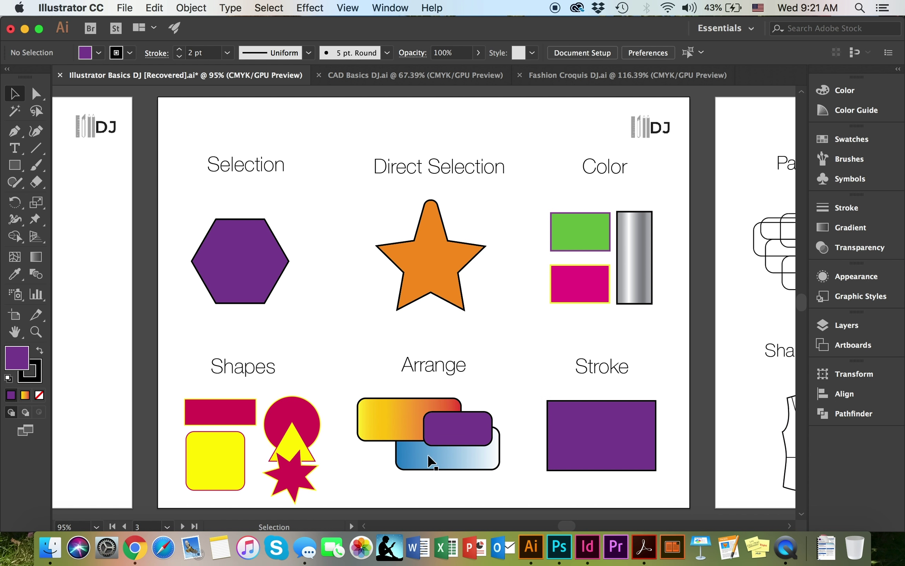
Step: Reposition the blue and orange gradient rectangles under the Arrange heading and send the orange one to the back
mouse_move(415, 467)
mouse_down()
mouse_move(410, 478)
mouse_move(413, 463)
mouse_up()
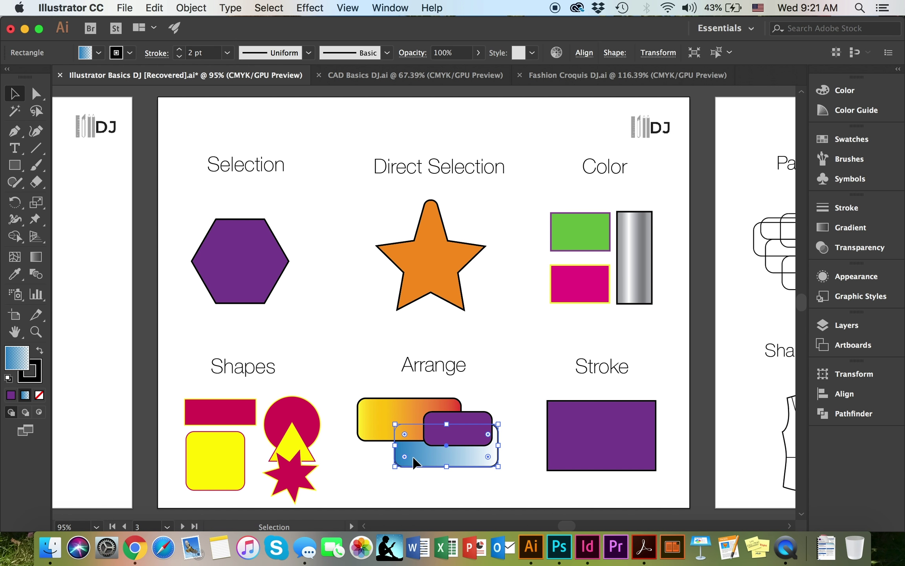
click(390, 415)
drag(390, 415, 402, 411)
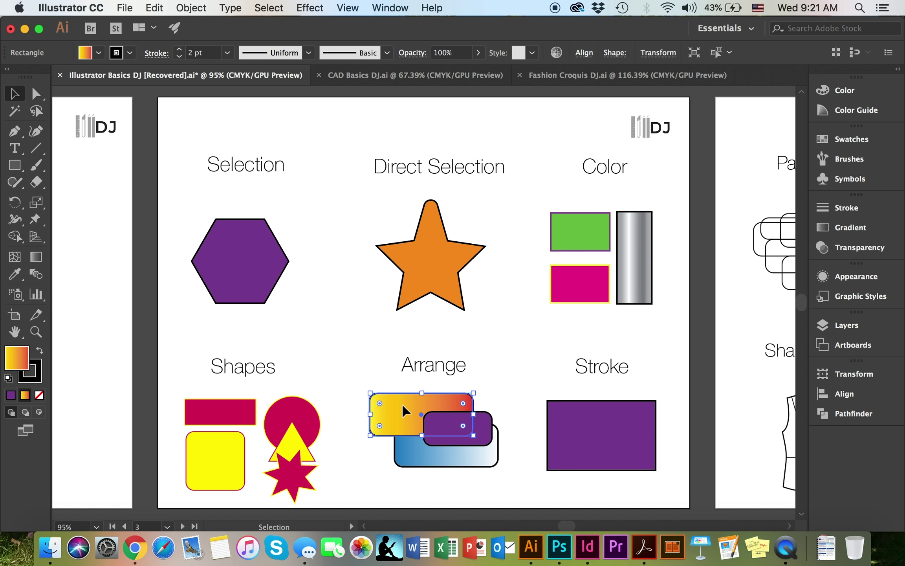
right_click(404, 411)
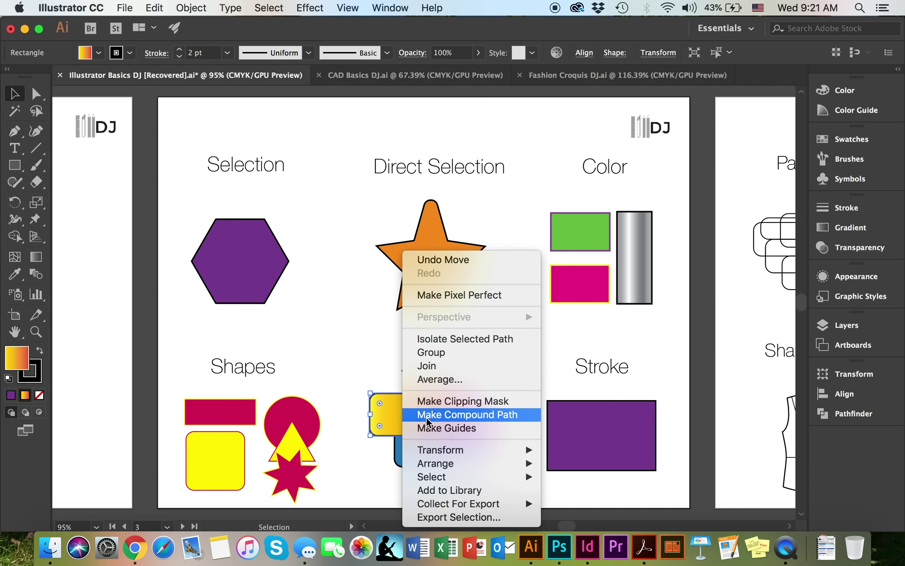
mouse_move(455, 465)
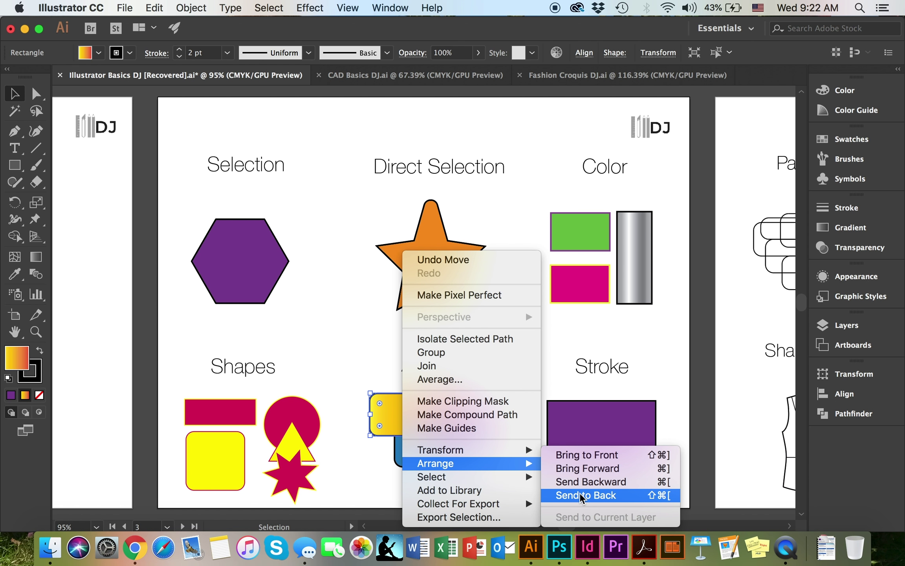
click(586, 495)
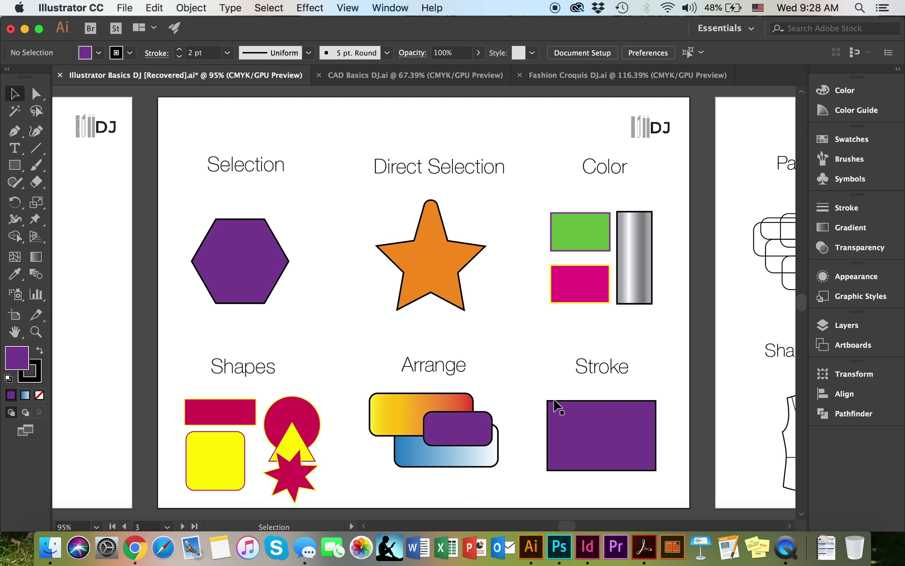
Step: Give the purple rectangle under the Stroke heading inverted round corners with a 0.125 in radius
click(582, 433)
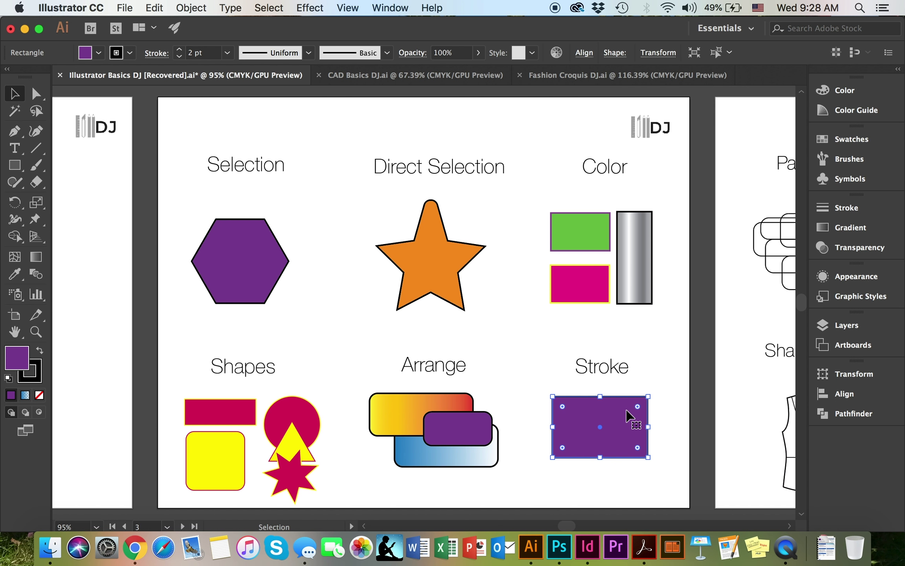
click(614, 54)
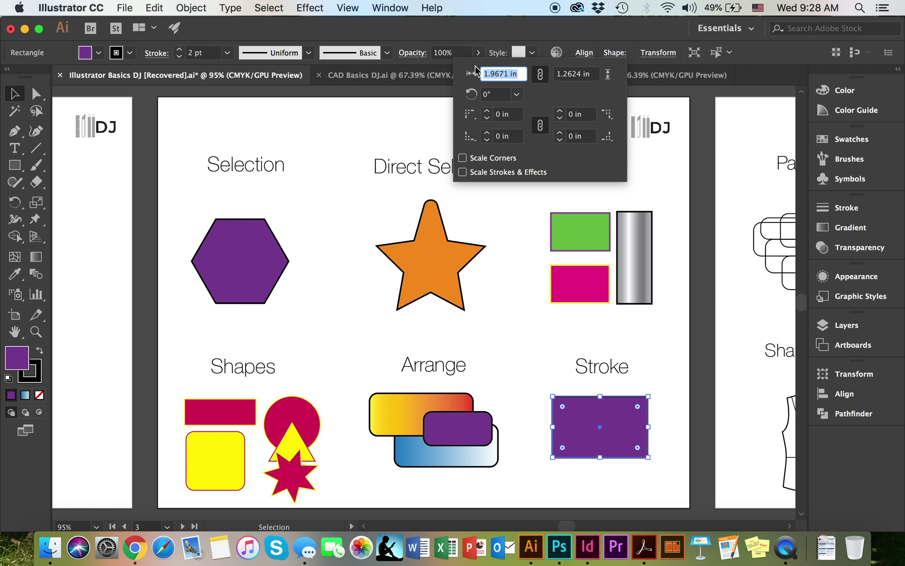
click(472, 114)
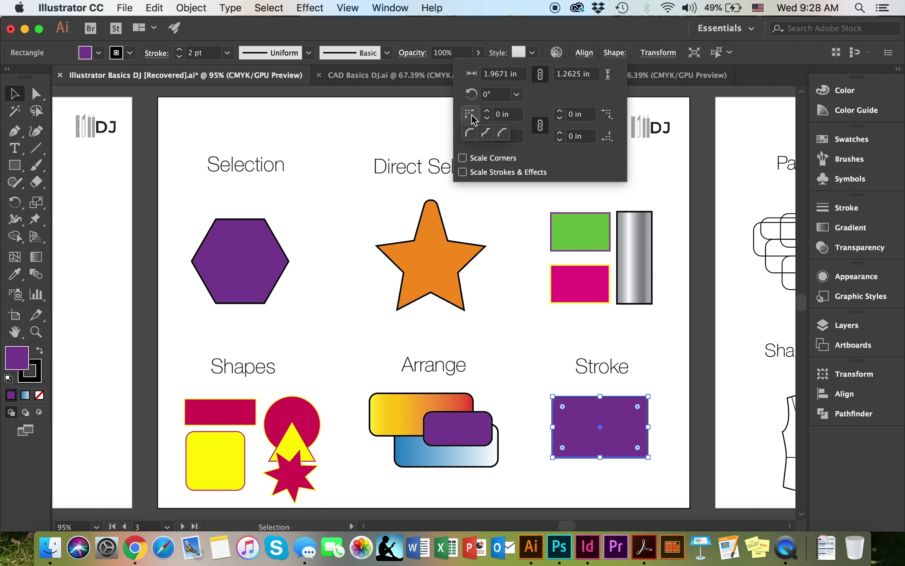
click(487, 135)
click(607, 116)
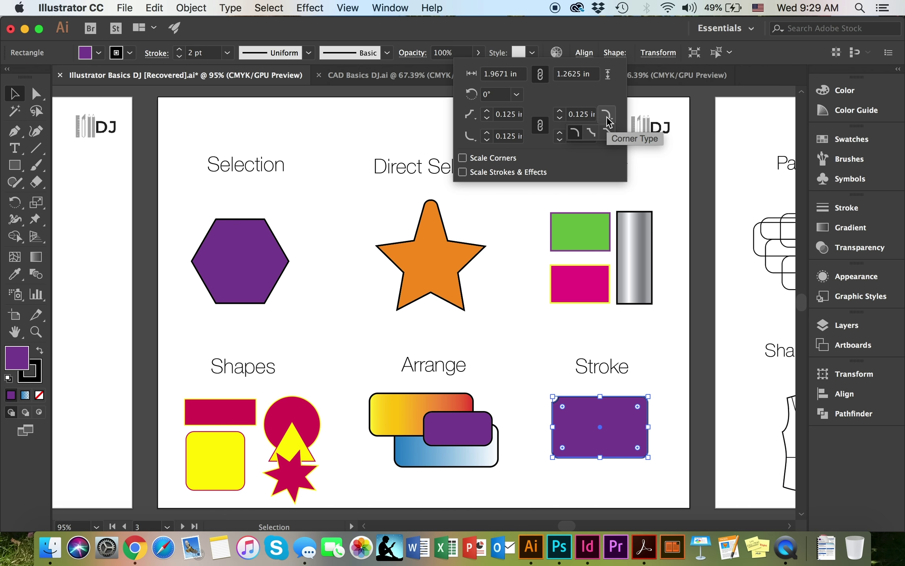
click(593, 134)
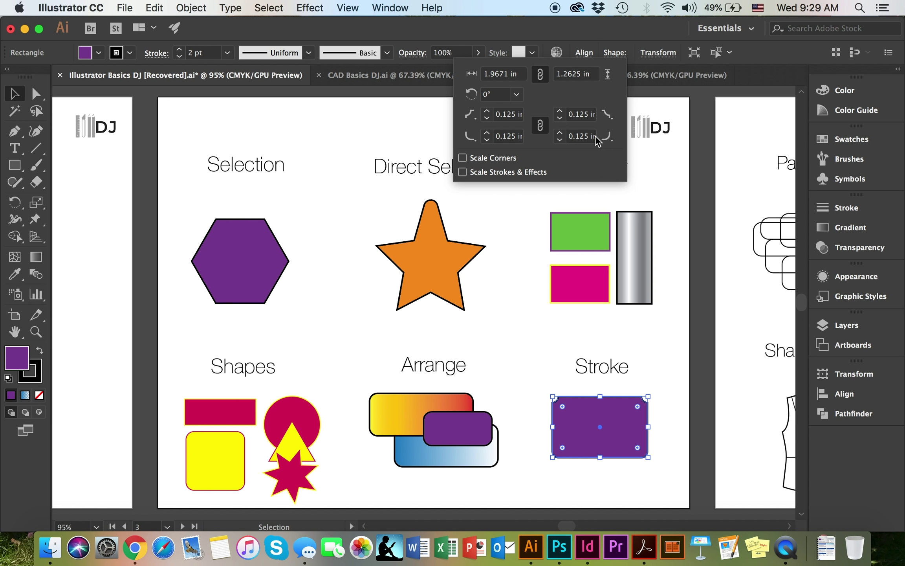
click(608, 139)
click(613, 330)
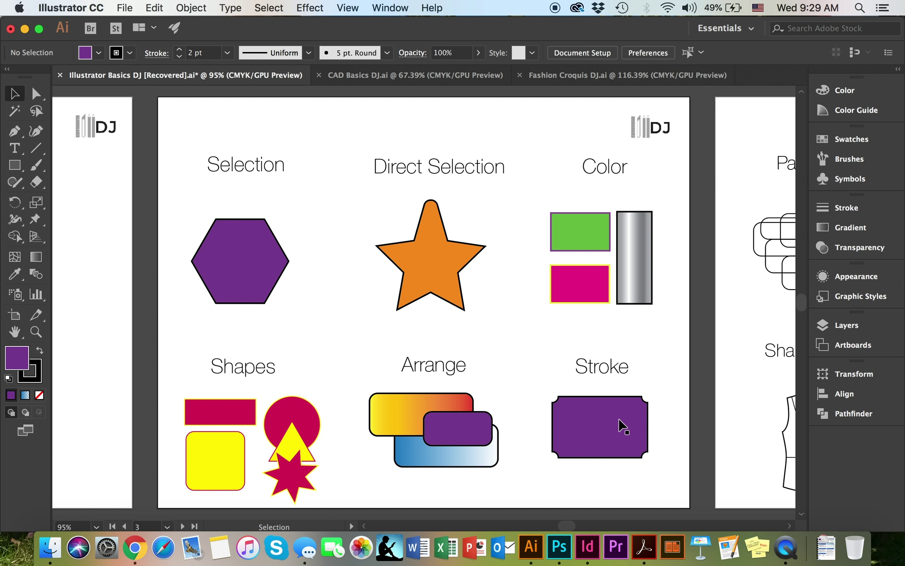
Step: Set the purple rectangle's stroke weight to 3 pt and open the list of variable width profiles
click(623, 426)
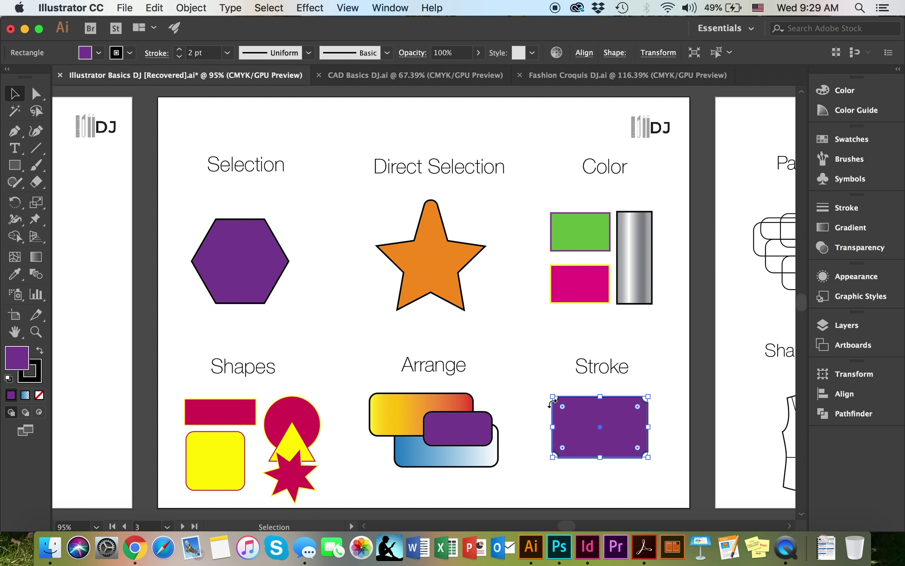
click(179, 51)
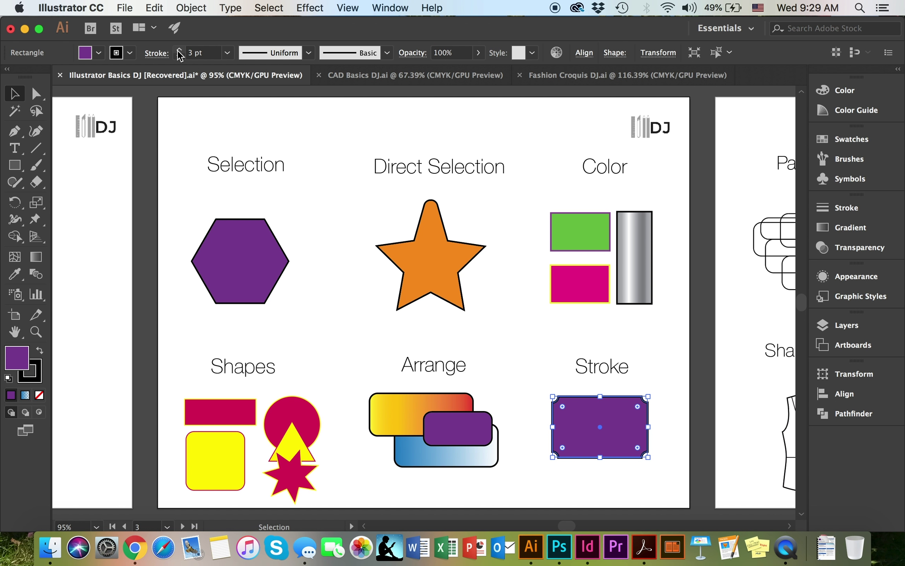
click(309, 54)
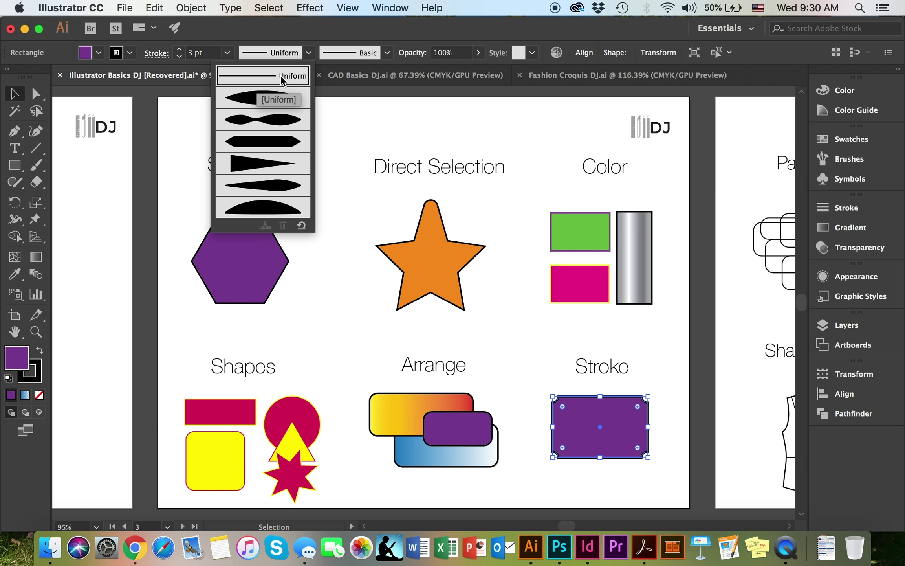
Step: Look through the available brush definitions and open the Borders_Geometric brush library
click(361, 55)
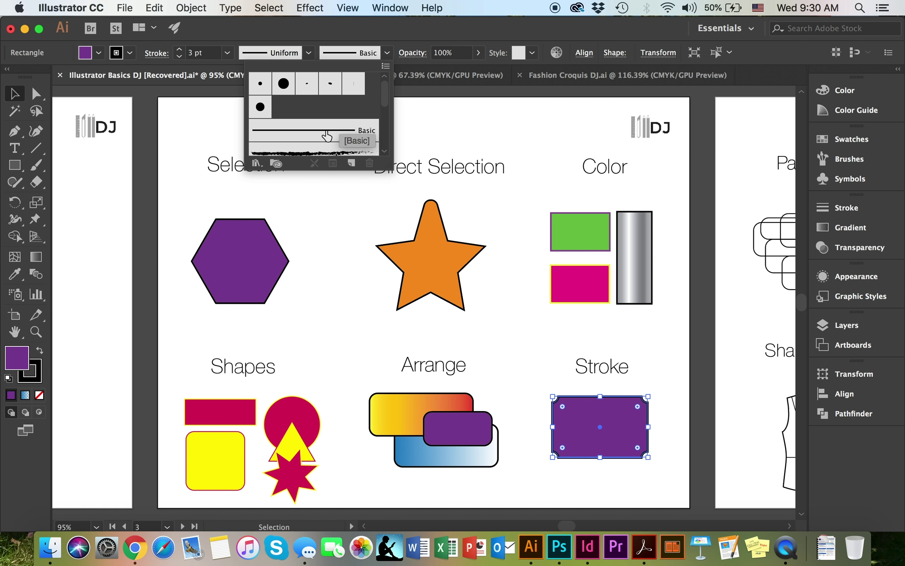
scroll(318, 129, down, 1)
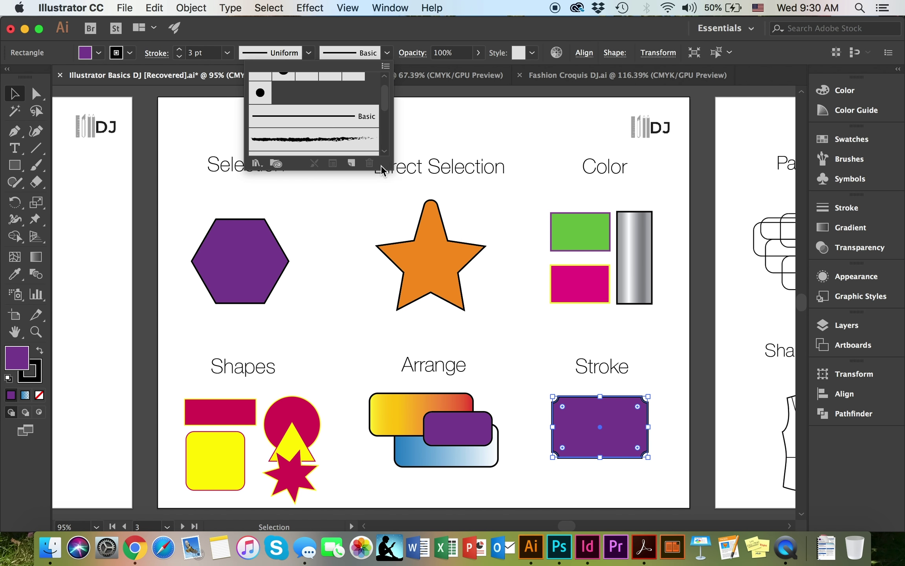
scroll(337, 137, down, 5)
scroll(322, 129, down, 1)
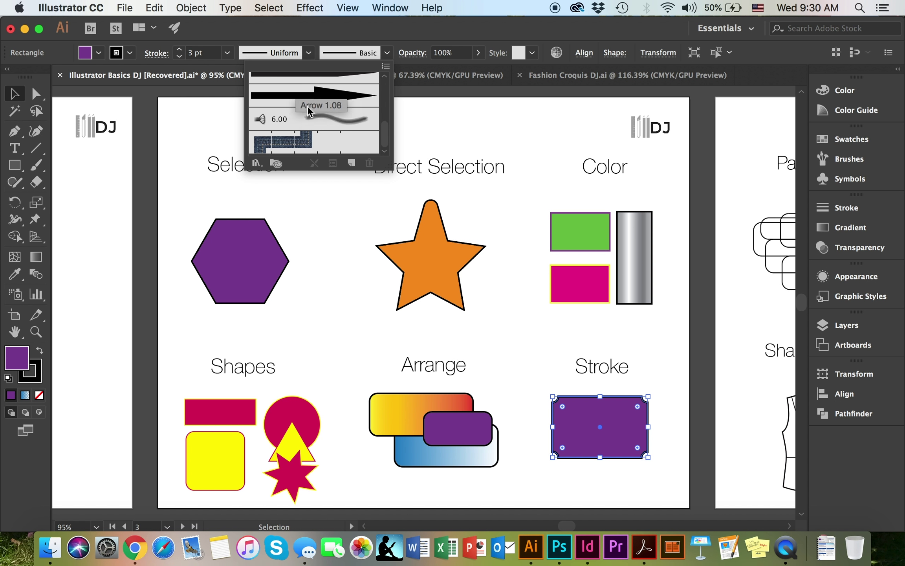
click(257, 163)
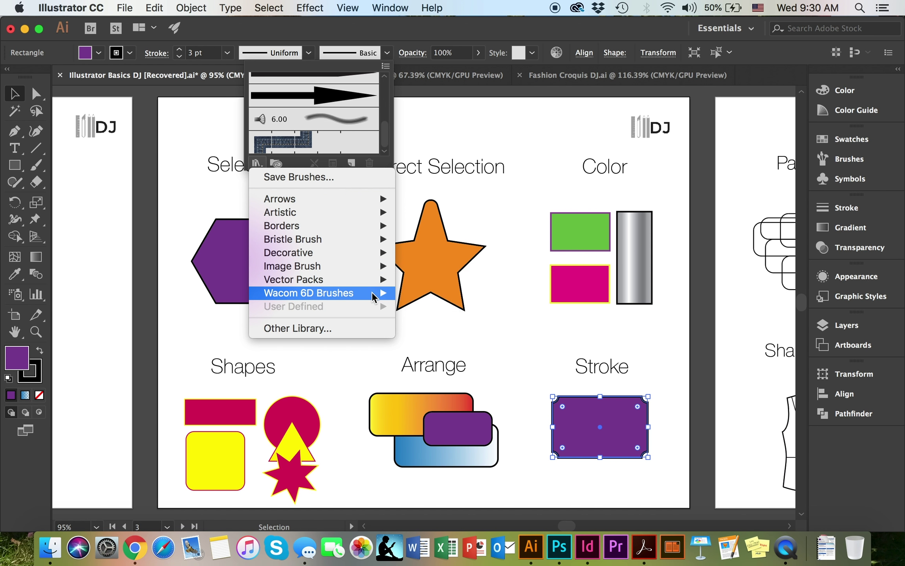
mouse_move(367, 232)
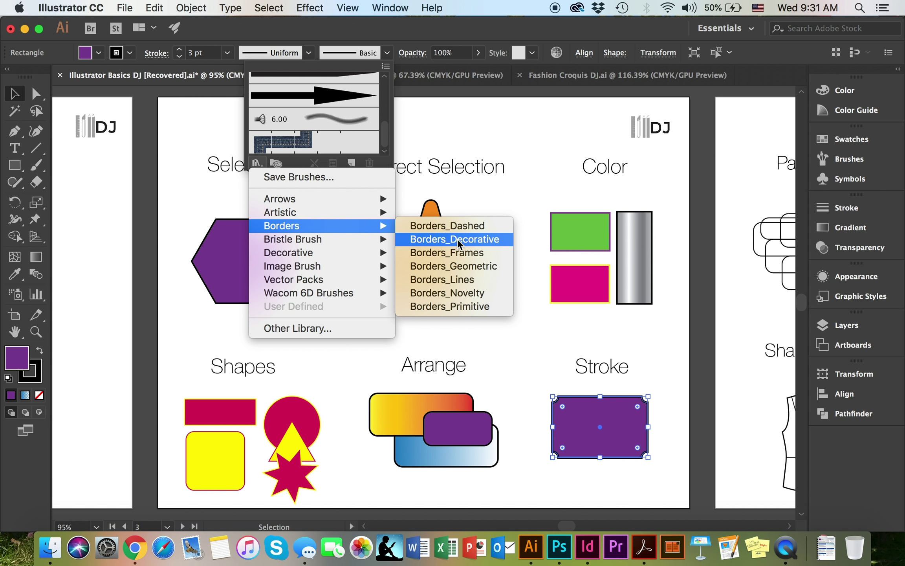
click(489, 266)
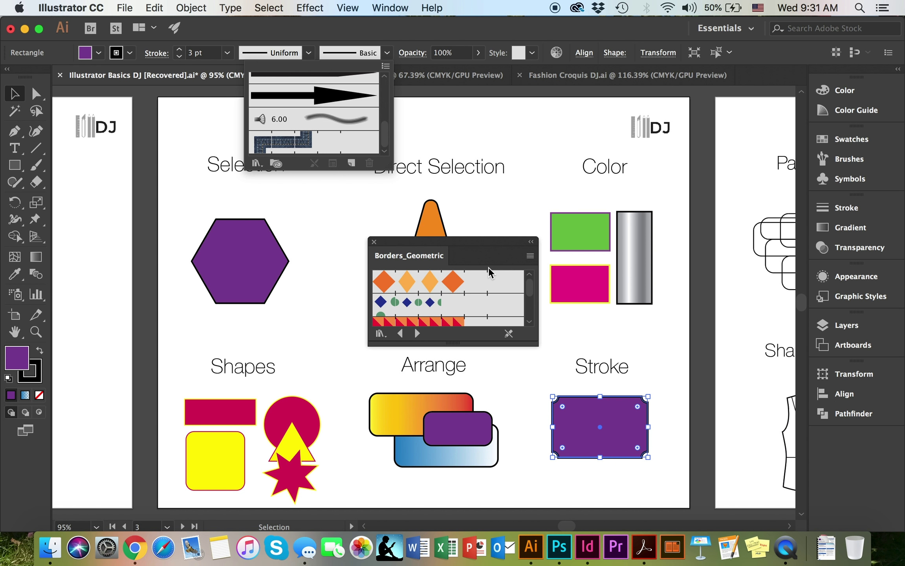
Step: Try the orange diamond, blue-and-green dotted and red triangle geometric border brushes on the purple rectangle's stroke
click(429, 283)
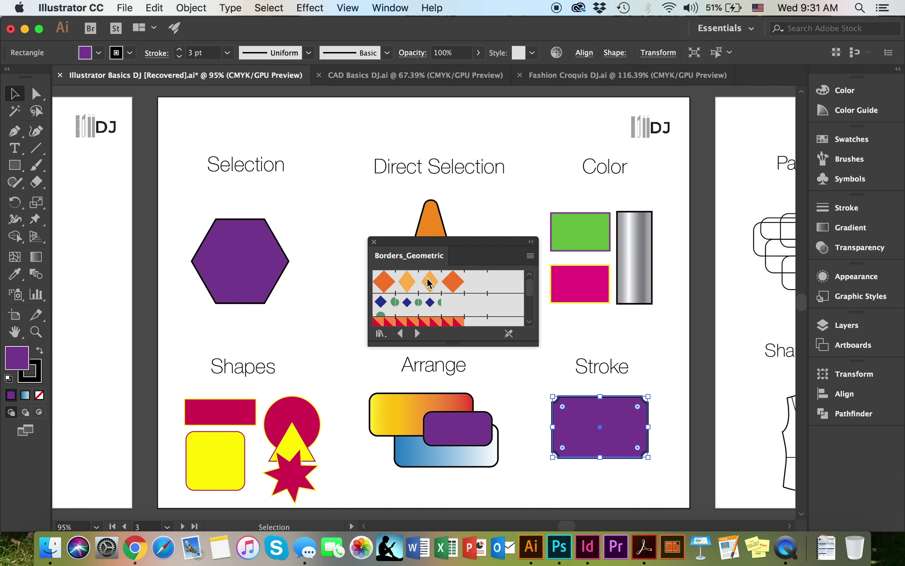
click(428, 283)
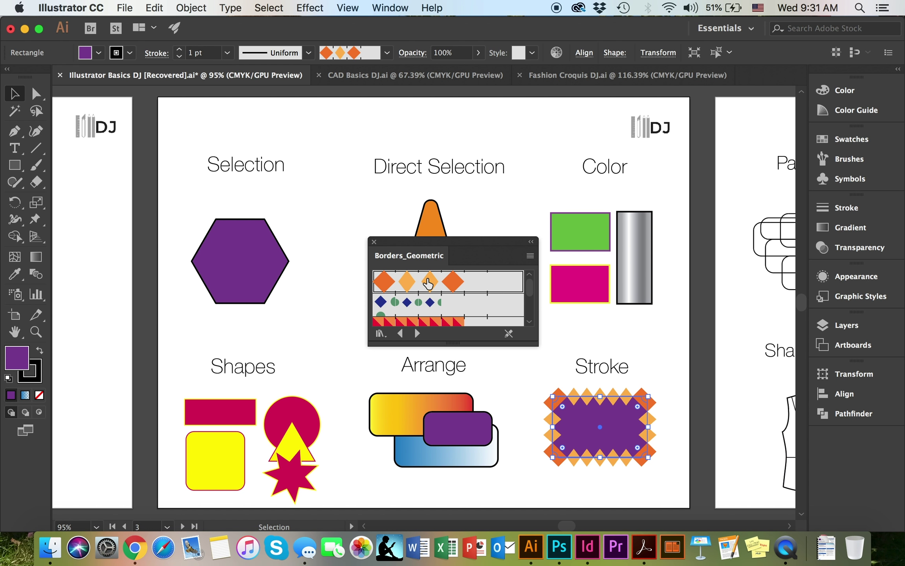
click(433, 303)
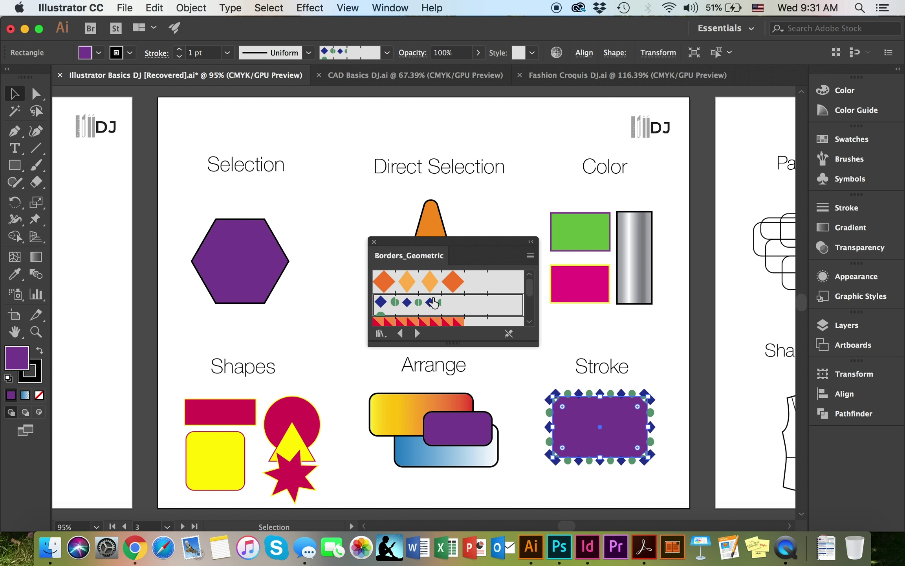
click(452, 323)
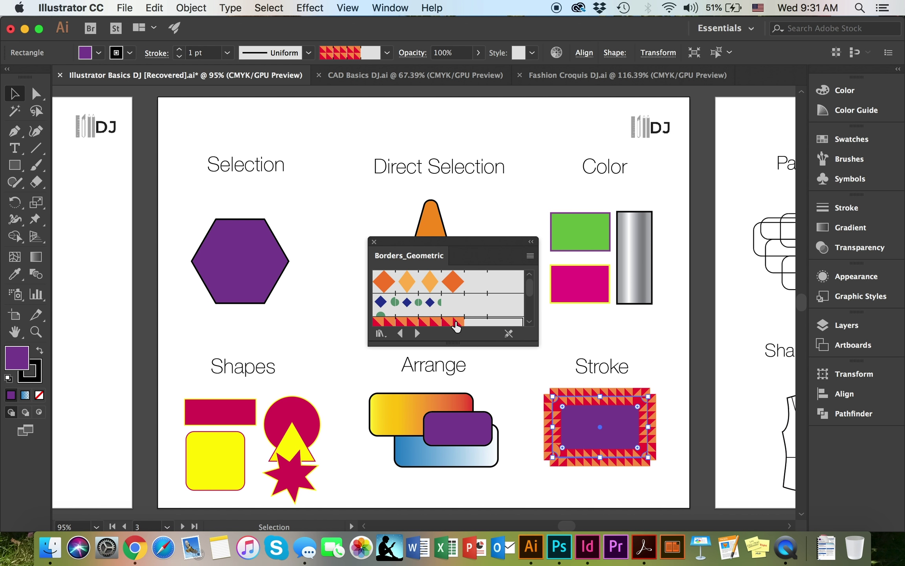
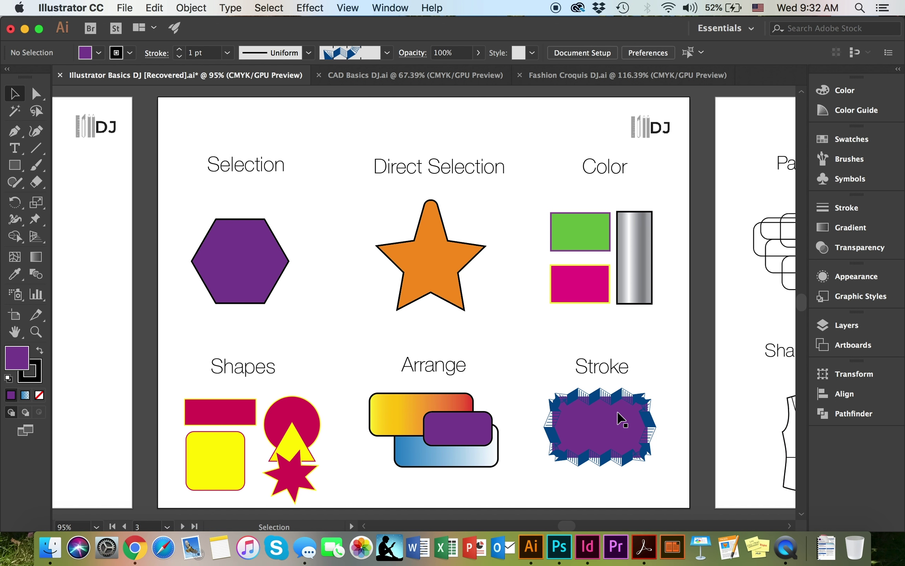
Step: Reset the stroke of the purple rectangle under the Stroke heading to the Basic brush
click(620, 420)
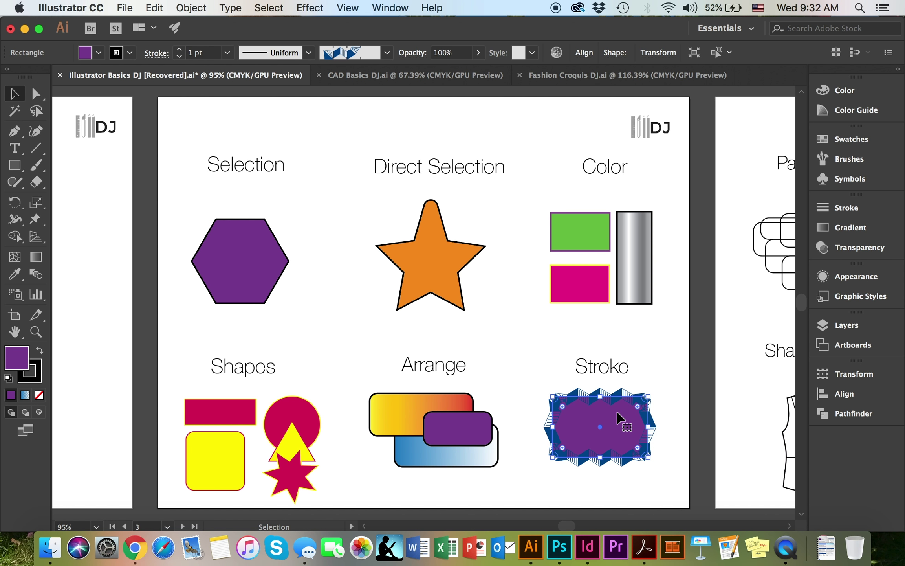
click(387, 52)
scroll(339, 111, up, 5)
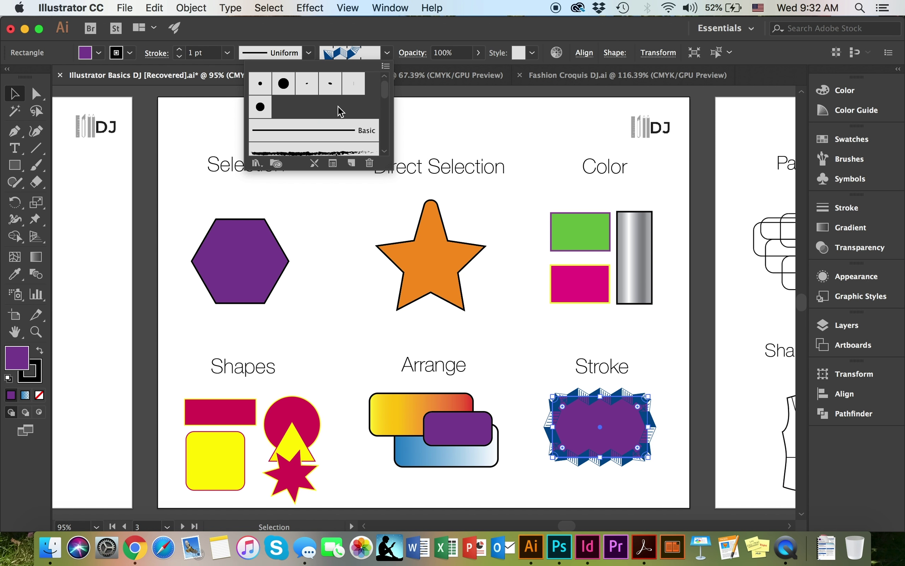
click(318, 132)
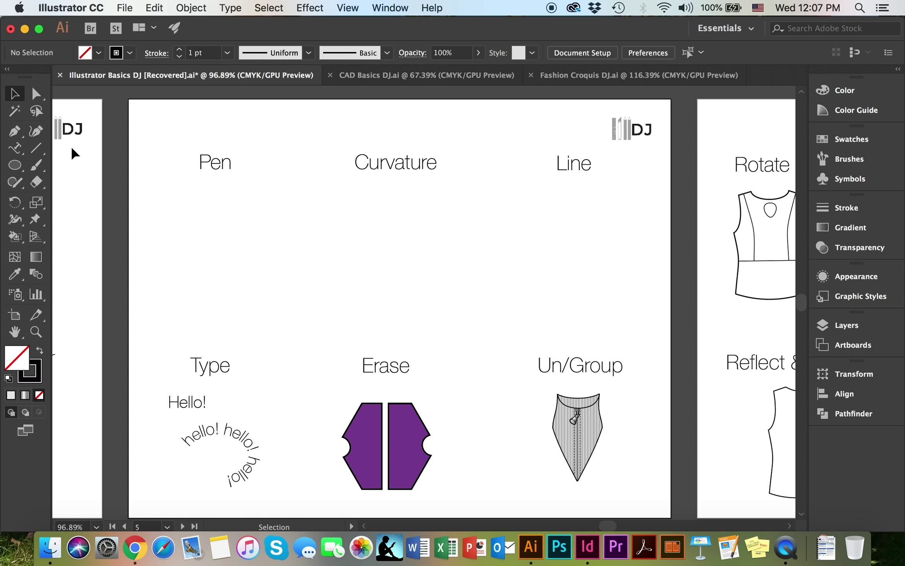
Step: Draw a closed triangle with straight sides under the Pen heading using the Pen tool
click(16, 134)
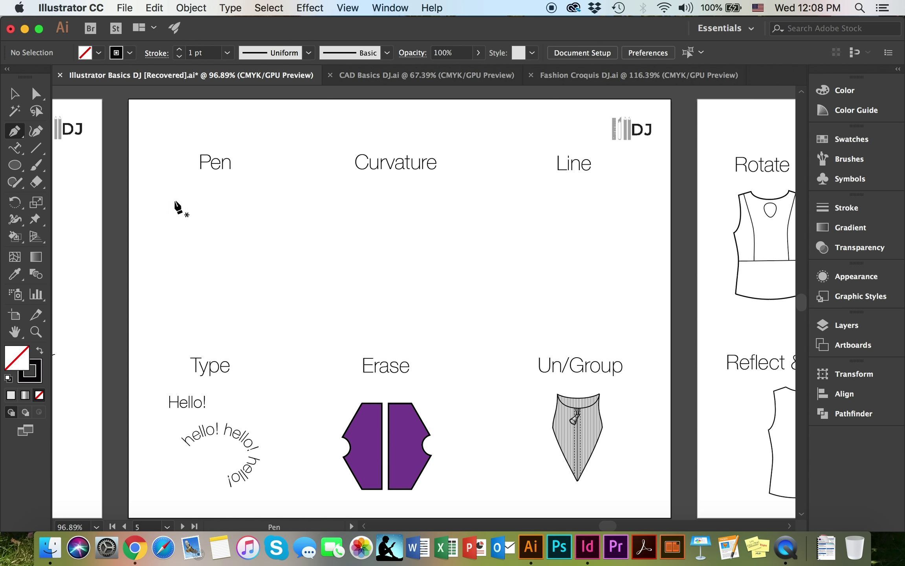
click(164, 259)
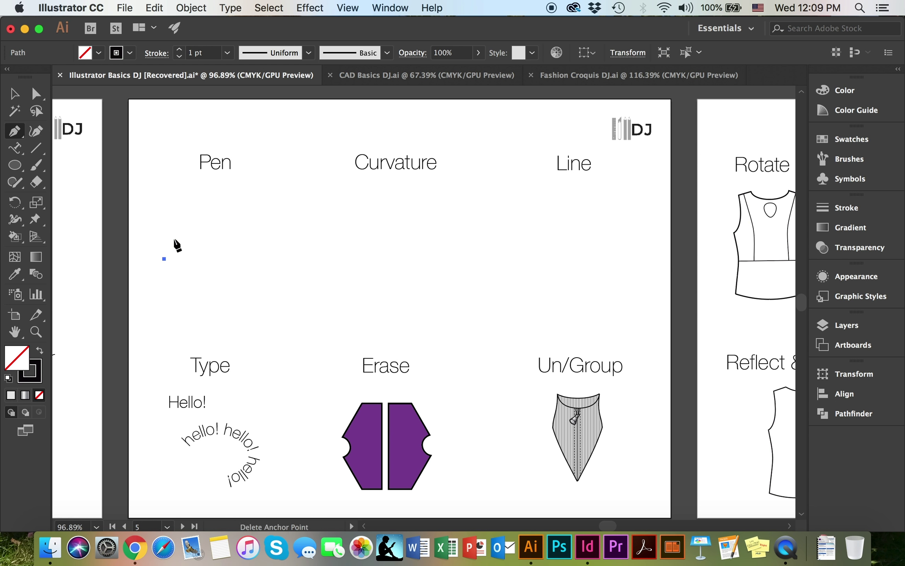
click(195, 199)
click(225, 258)
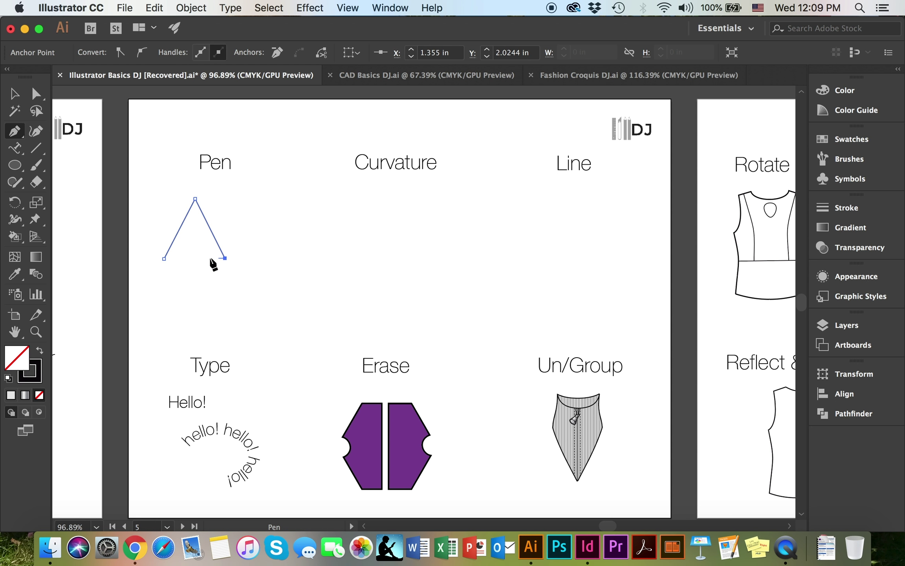
click(164, 259)
Step: Draw a closed pointed arch with two curved sides and a straight base beside the triangle with the Pen tool, and deselect it
click(248, 256)
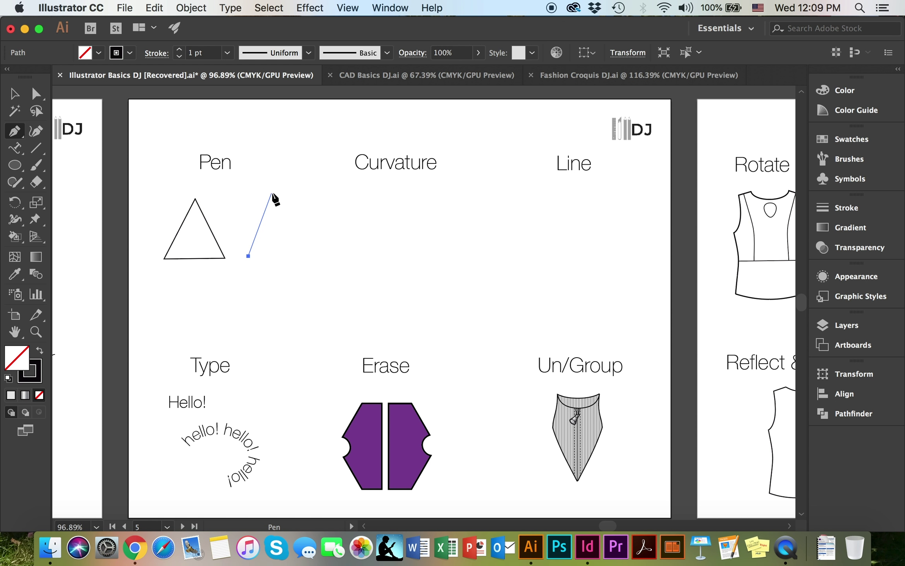
drag(270, 194, 297, 174)
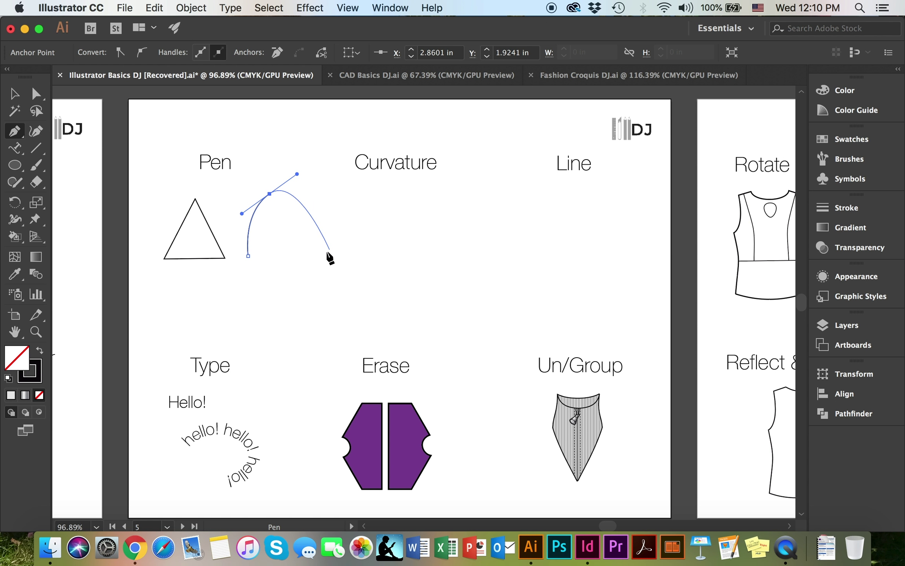
drag(293, 253, 288, 294)
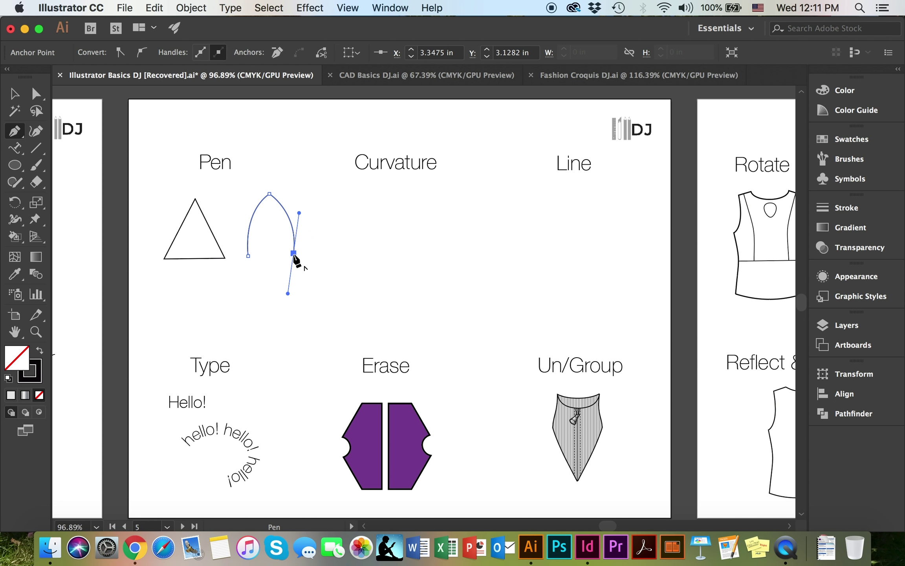
click(294, 254)
click(249, 256)
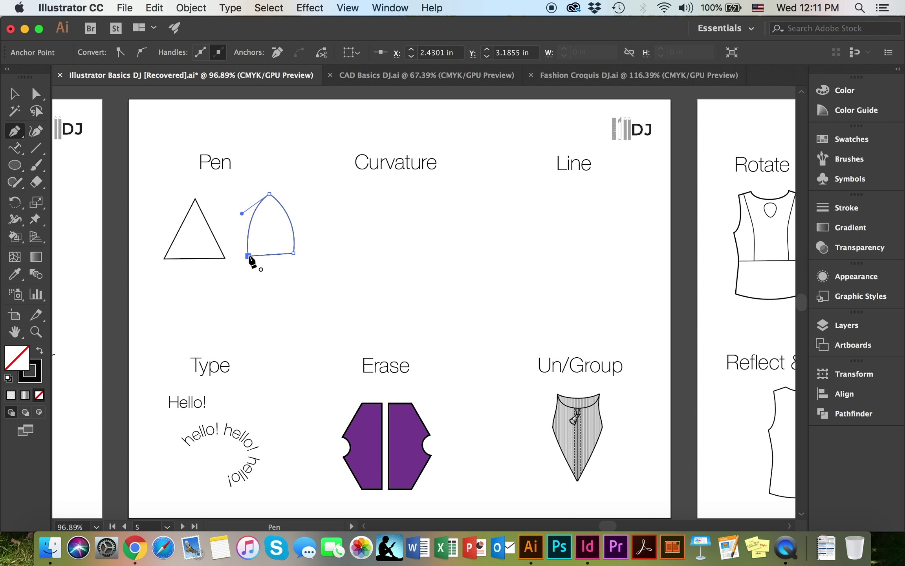
super+click(453, 212)
Step: Draw a closed three-point oval and a comma-like closed shape below it under the Curvature heading with the Curvature tool
key(shift+grave)
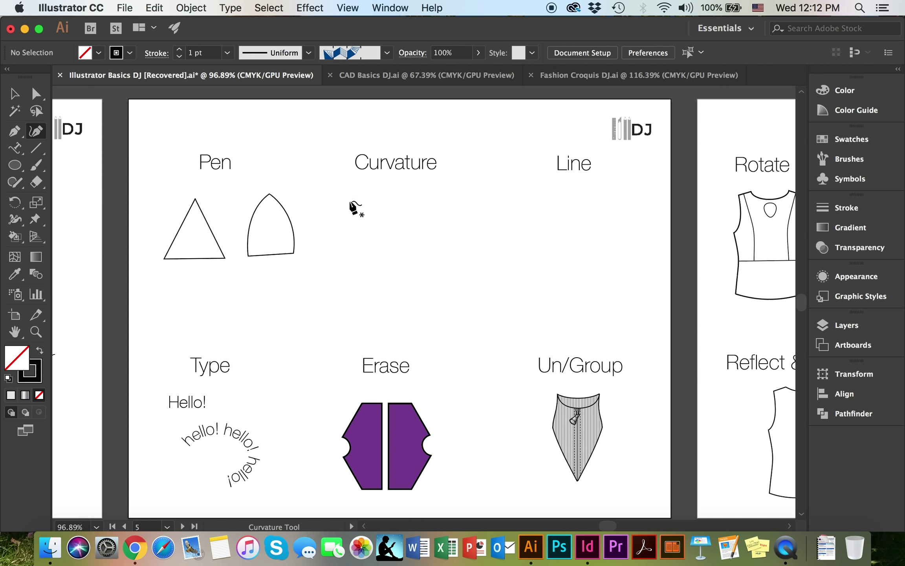
click(368, 200)
click(422, 201)
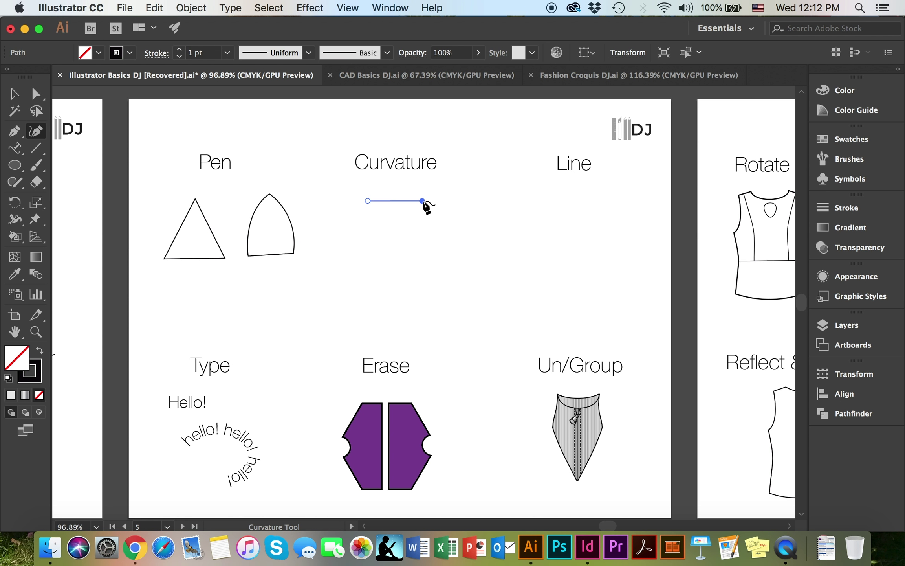
click(436, 220)
click(367, 200)
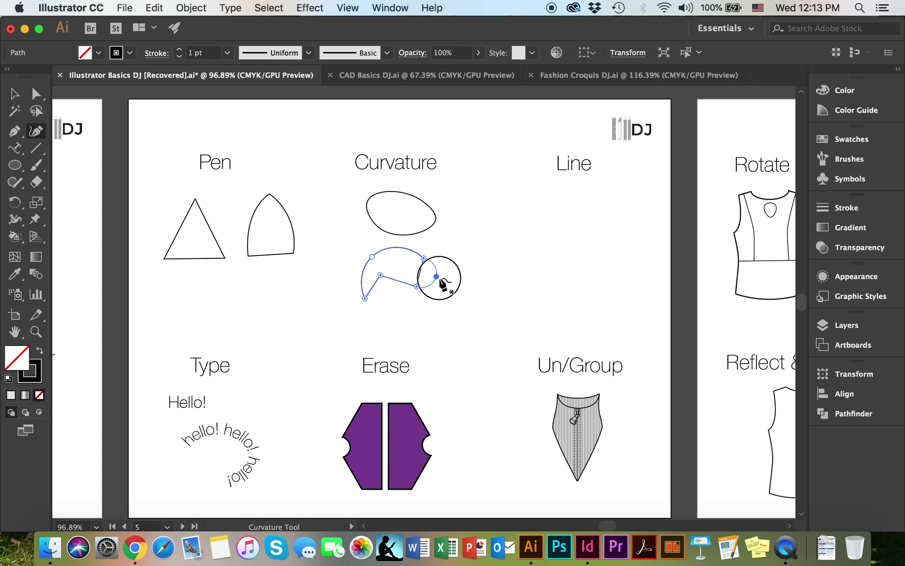
key(Escape)
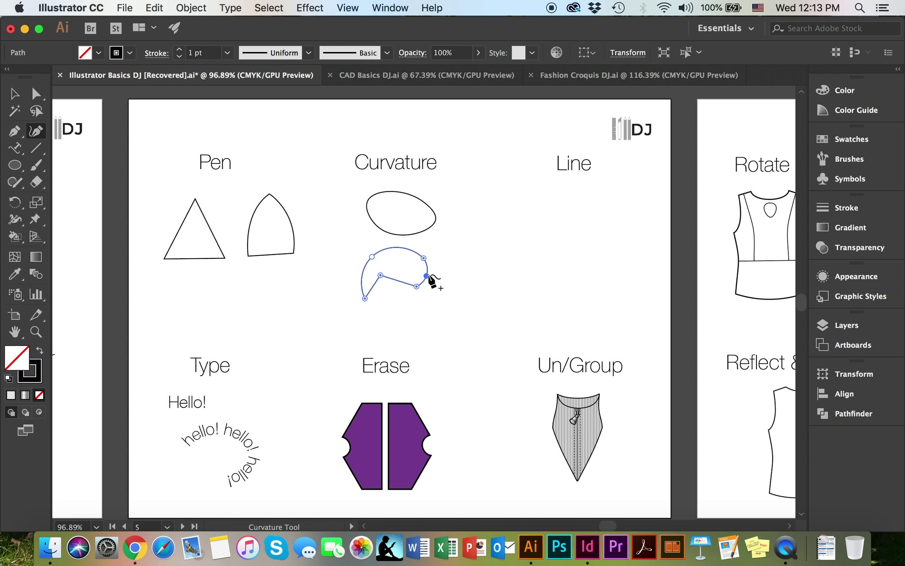
Step: Draw two crossing straight lines freehand under the Line heading with the Line Segment tool, without using its length and angle options
click(36, 149)
drag(38, 150, 91, 201)
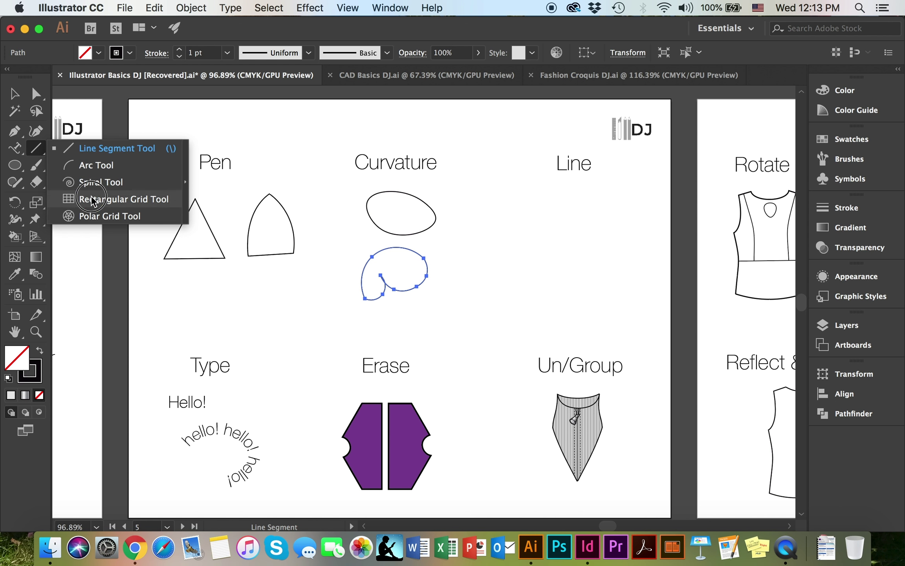
click(115, 151)
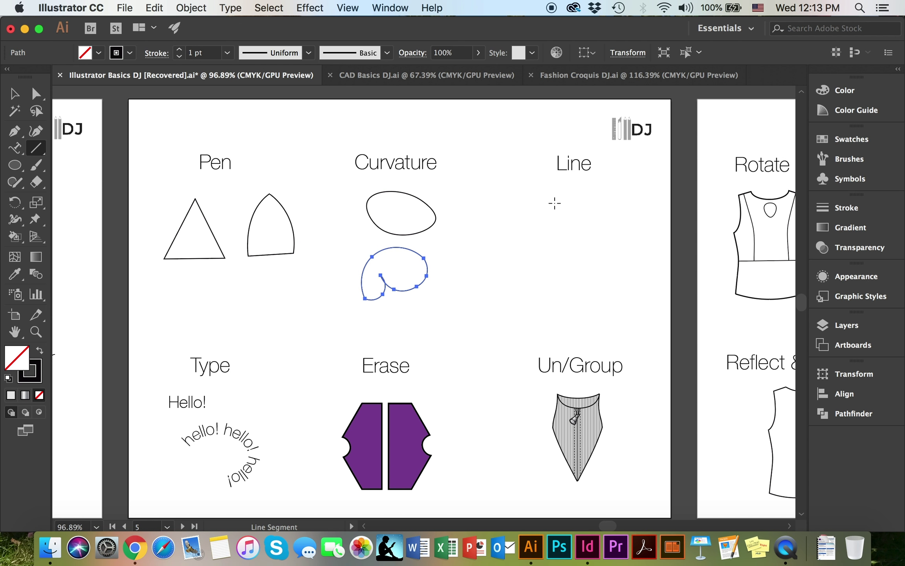
click(554, 203)
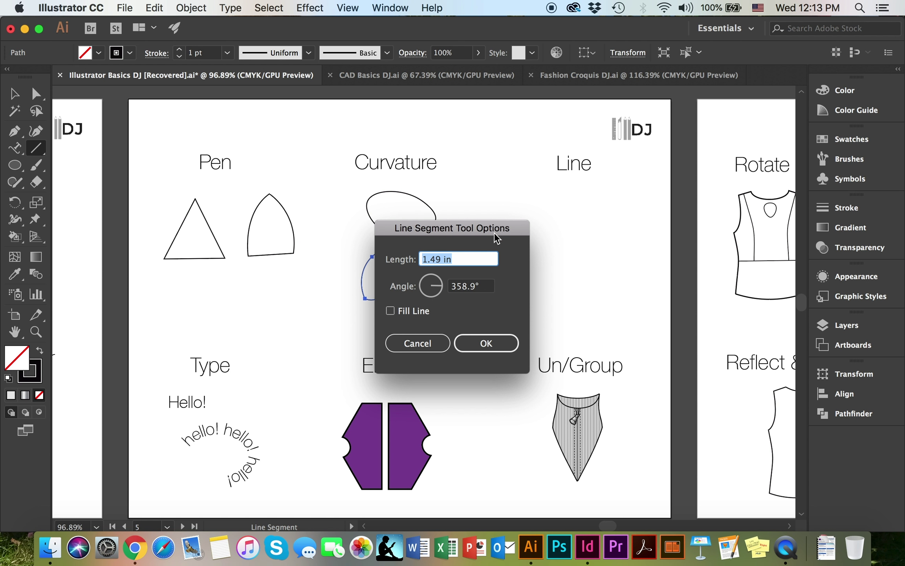
click(433, 342)
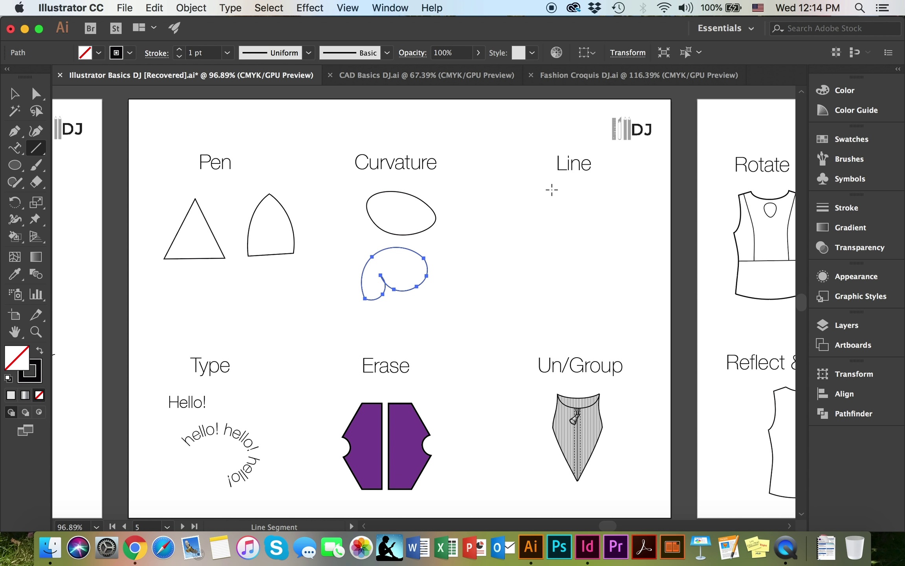
drag(551, 189, 621, 189)
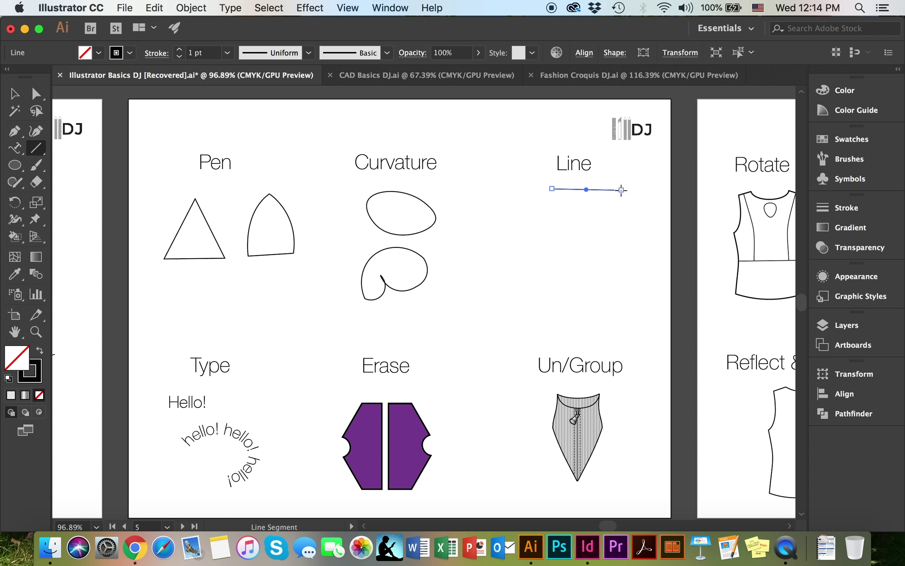
Step: Draw two arcs below the crossed lines under the Line heading with the Arc tool
drag(35, 148, 106, 167)
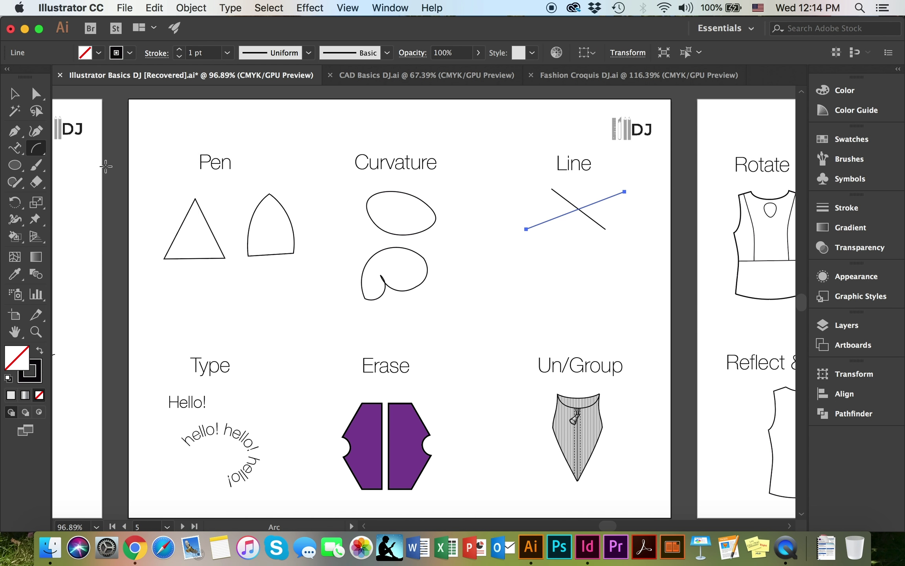
mouse_move(528, 245)
mouse_down()
mouse_move(595, 269)
mouse_move(565, 244)
mouse_move(598, 286)
mouse_up()
drag(593, 252, 646, 261)
Step: Draw two spirals, one on either side of the line shapes, with the Spiral tool
drag(36, 148, 102, 183)
drag(497, 250, 475, 236)
drag(637, 222, 610, 202)
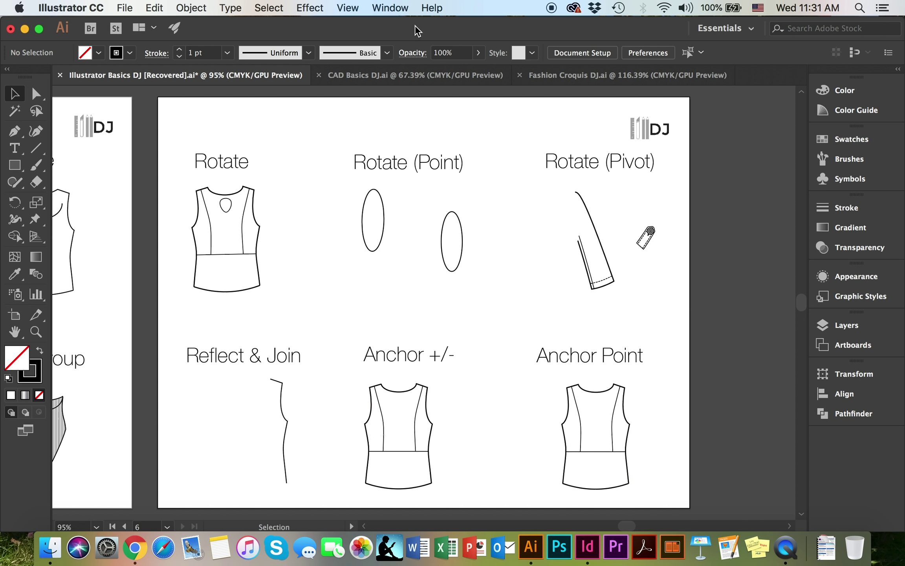
Step: Rotate the tank top under the Rotate heading counterclockwise freehand, and by a further 30° through the Rotate options with the preview on
click(196, 223)
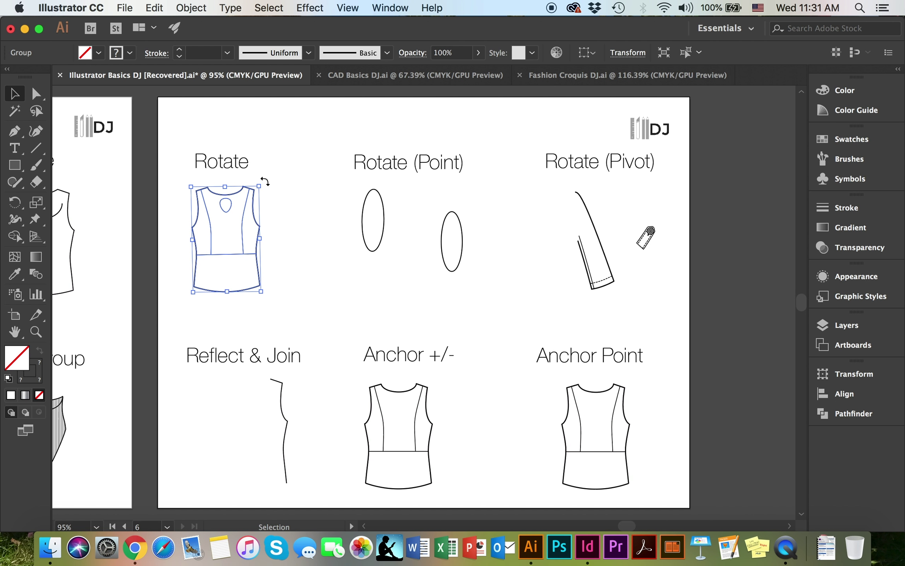
drag(264, 181, 235, 200)
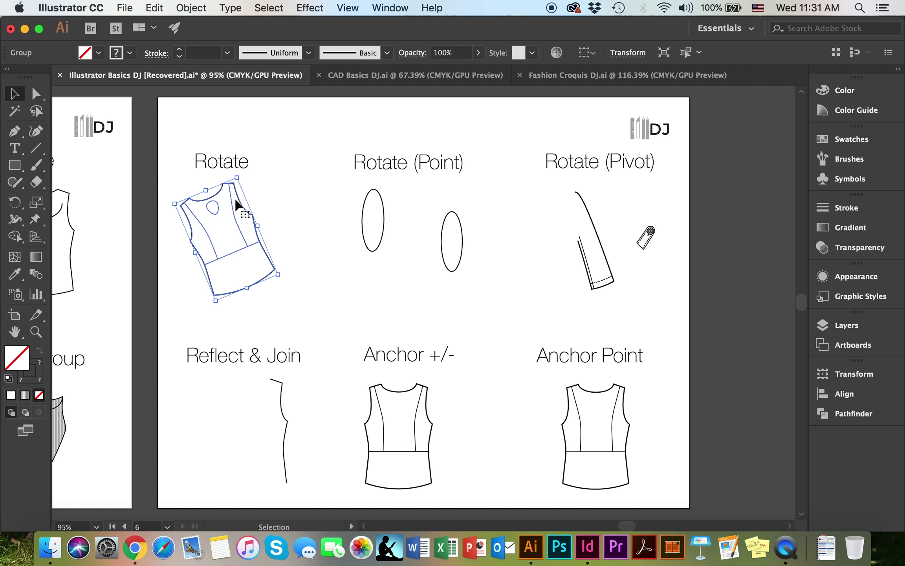
right_click(227, 230)
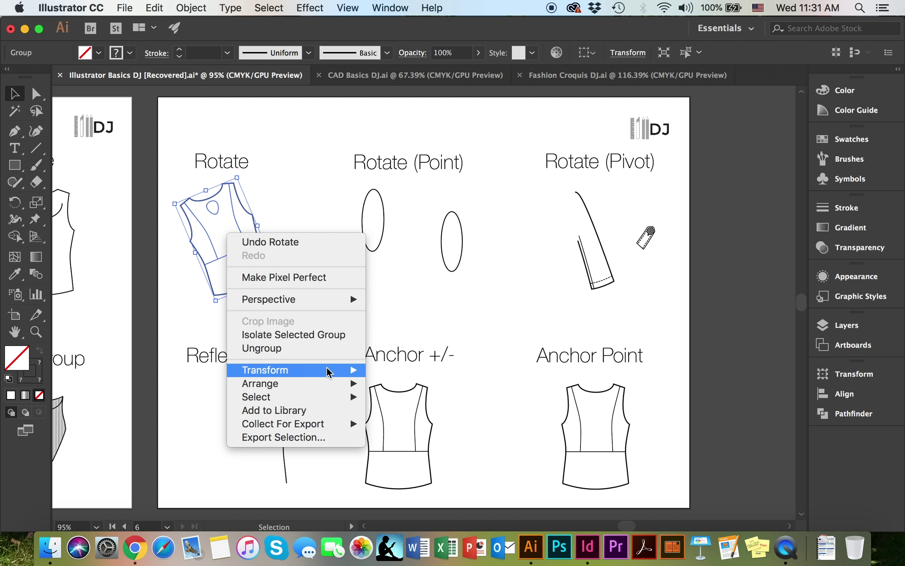
mouse_move(328, 369)
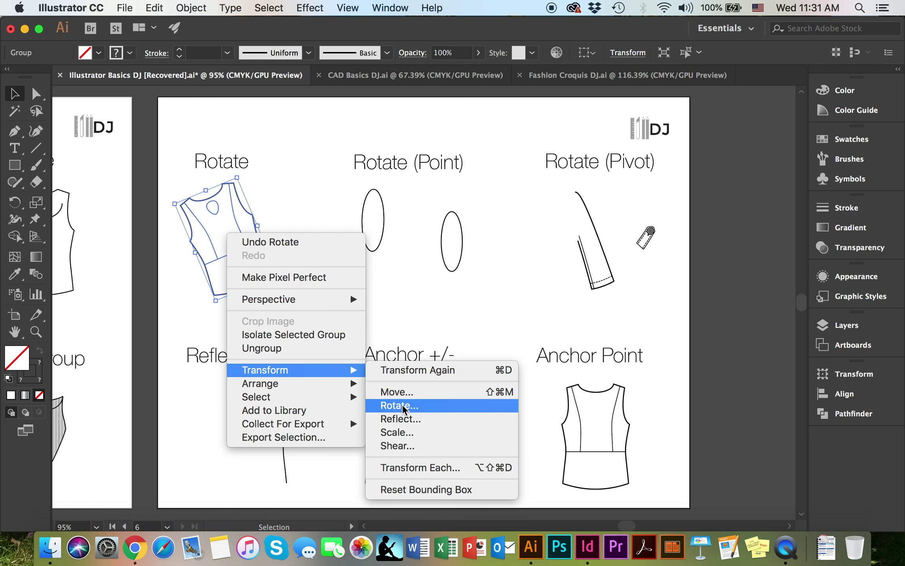
click(425, 405)
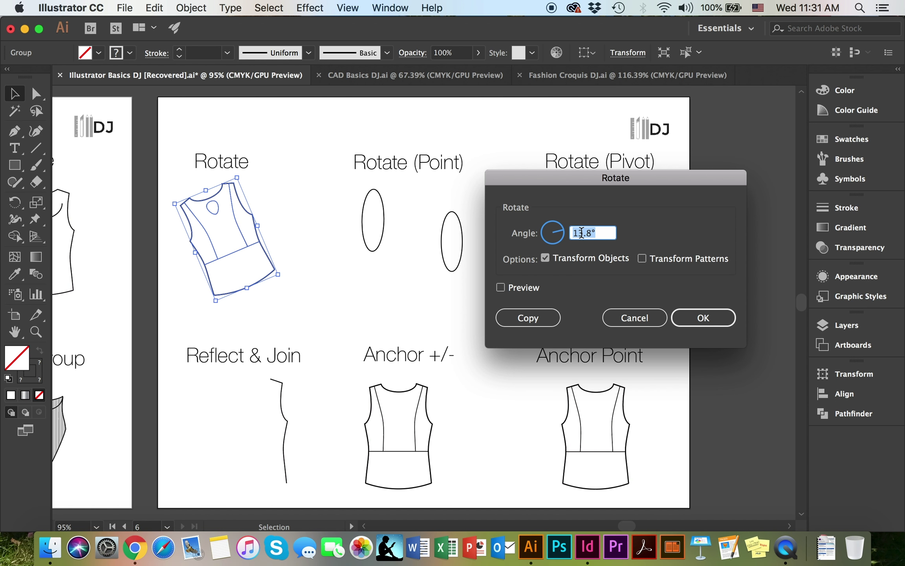
text(30)
click(502, 288)
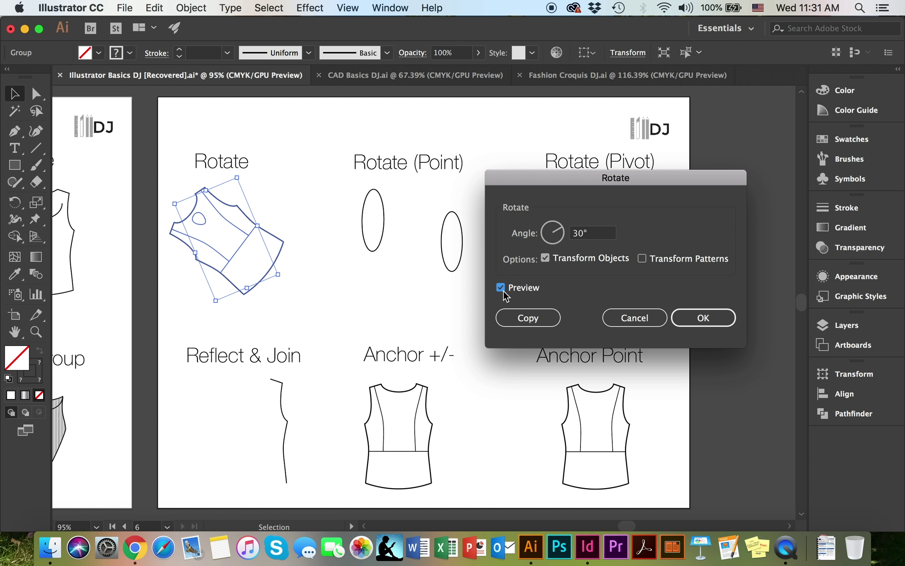
click(712, 314)
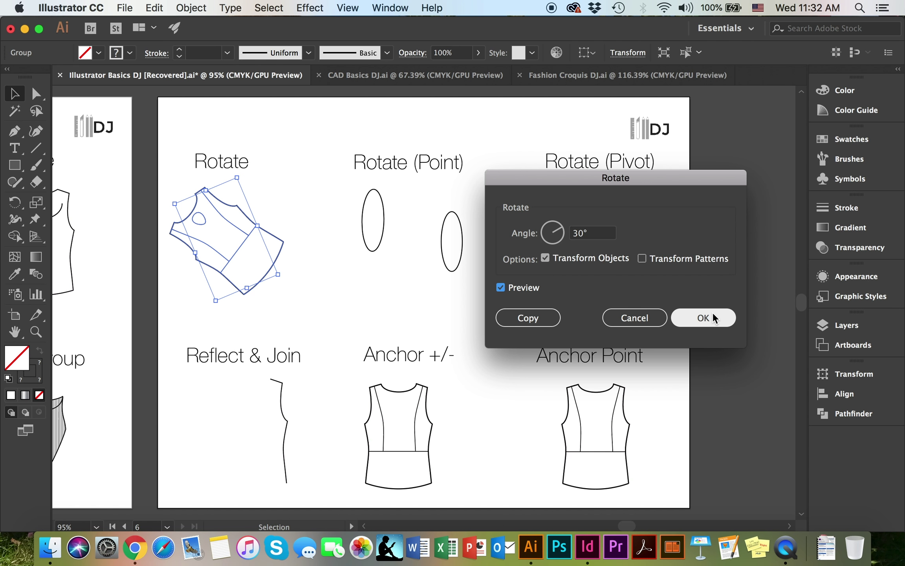
click(713, 312)
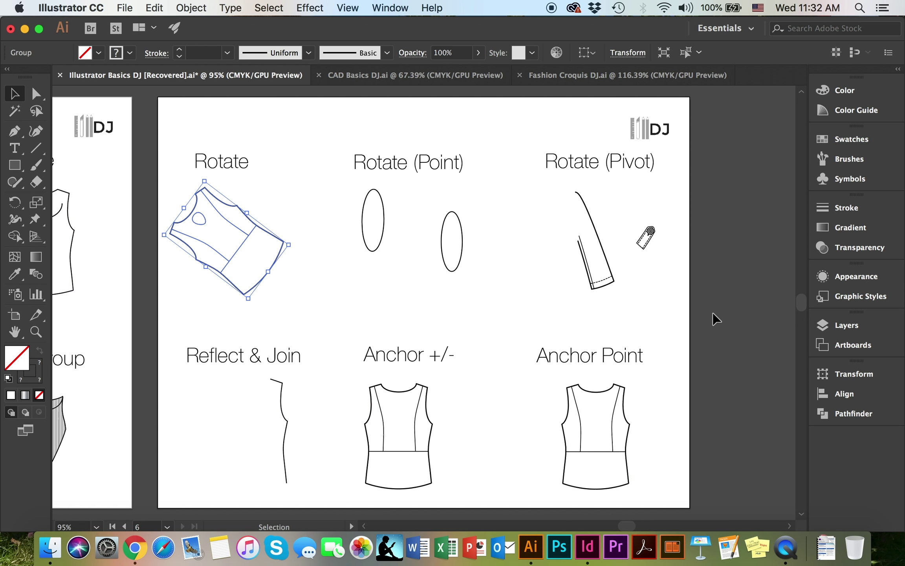
Step: Try rotating the tank top freehand and by an entered angle of 30° with the Rotate tool
click(14, 203)
drag(205, 184, 271, 191)
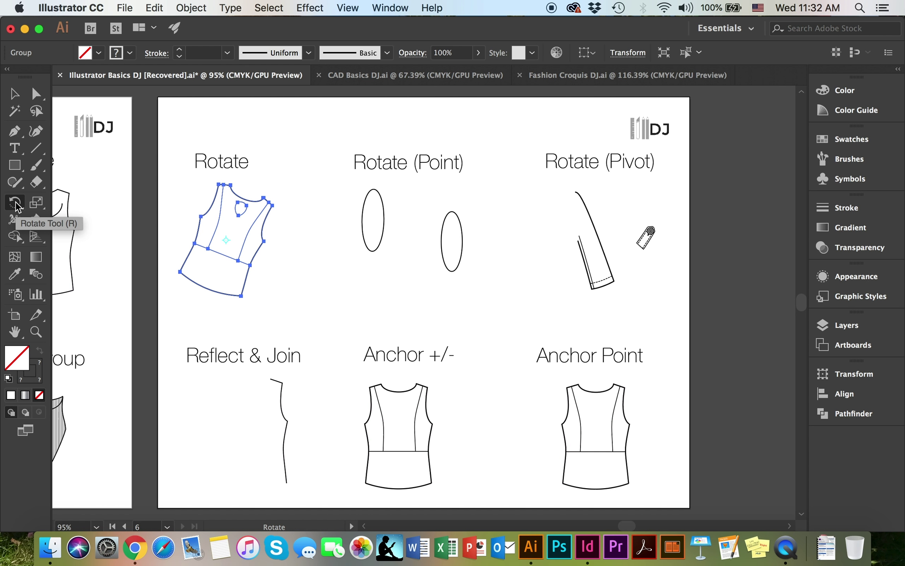
double_click(15, 203)
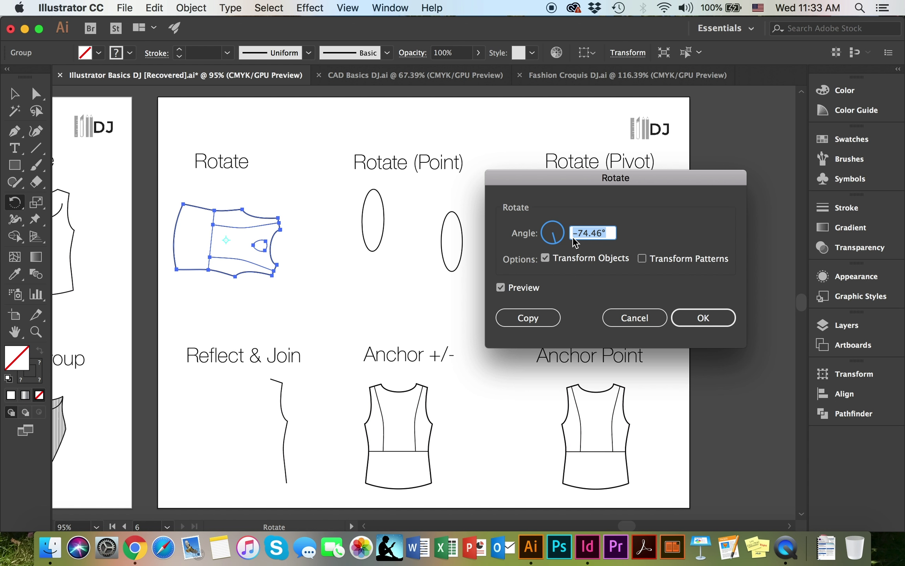
text(30)
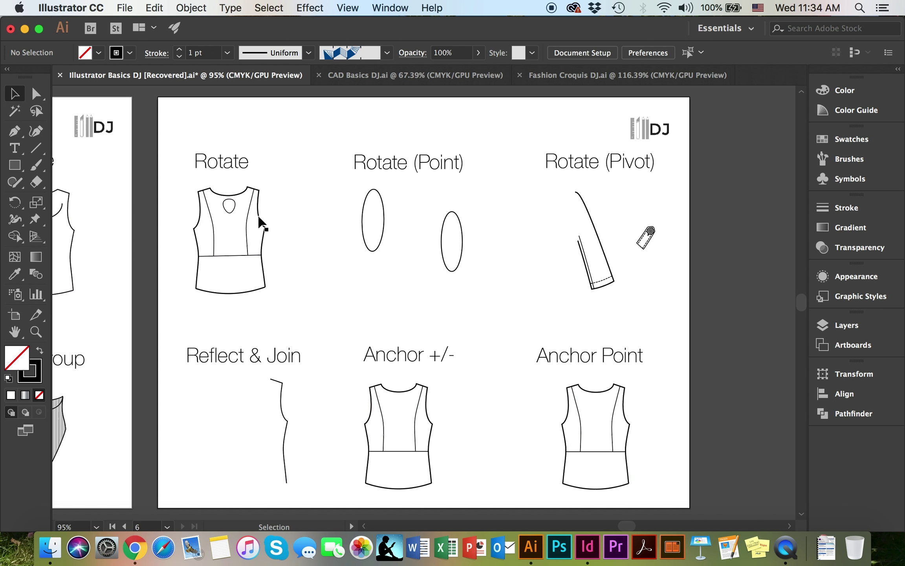
click(222, 238)
mouse_move(269, 179)
mouse_down()
mouse_move(292, 220)
mouse_move(246, 145)
mouse_move(286, 186)
mouse_move(269, 176)
mouse_move(276, 183)
mouse_up()
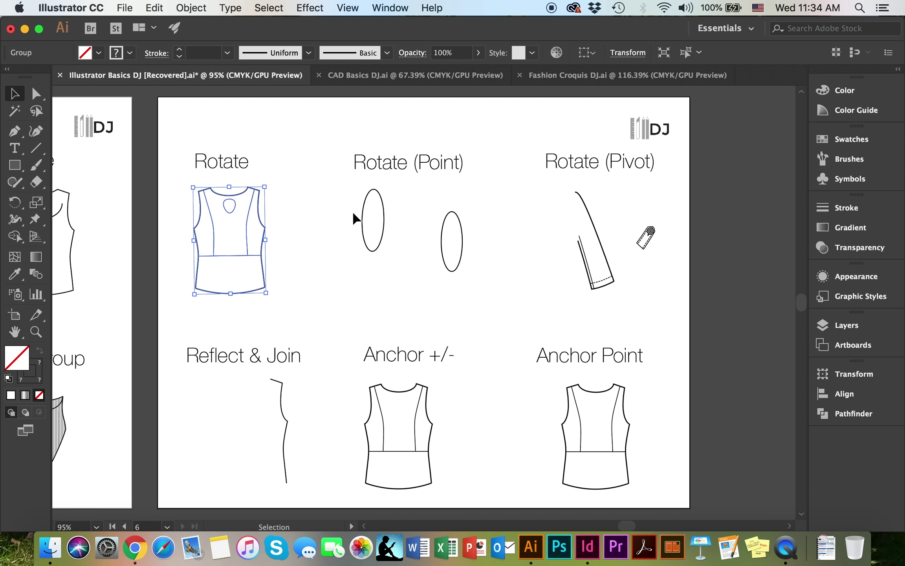
Step: Create a copy of the left ellipse under Rotate (Point) rotated 30° about its centre, and repeat the transformation to form a full rosette
double_click(15, 203)
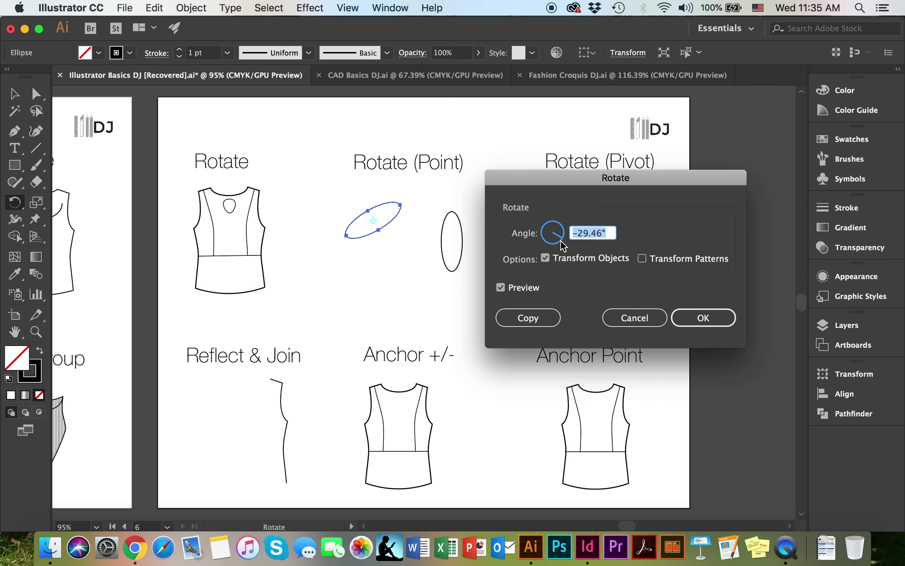
text(30)
click(526, 318)
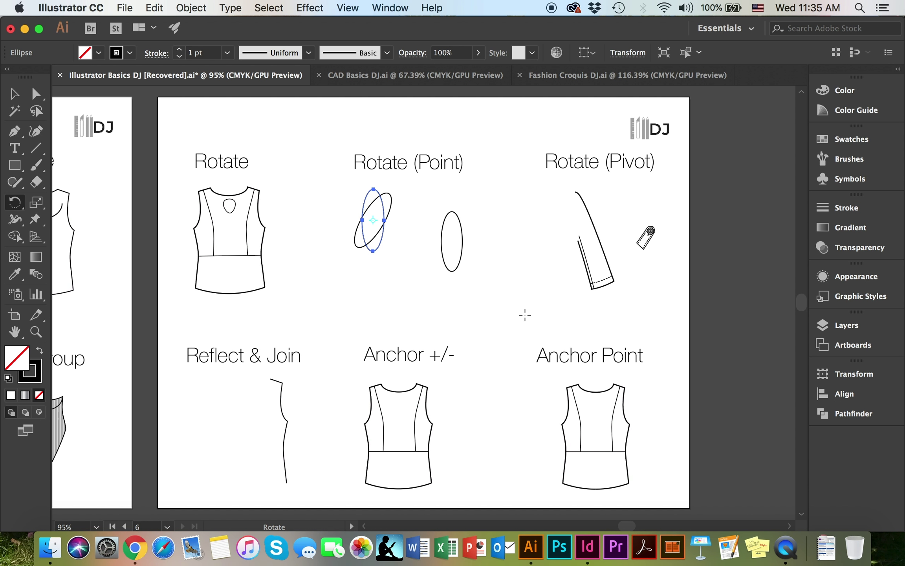
key(ctrl+d)
key(v)
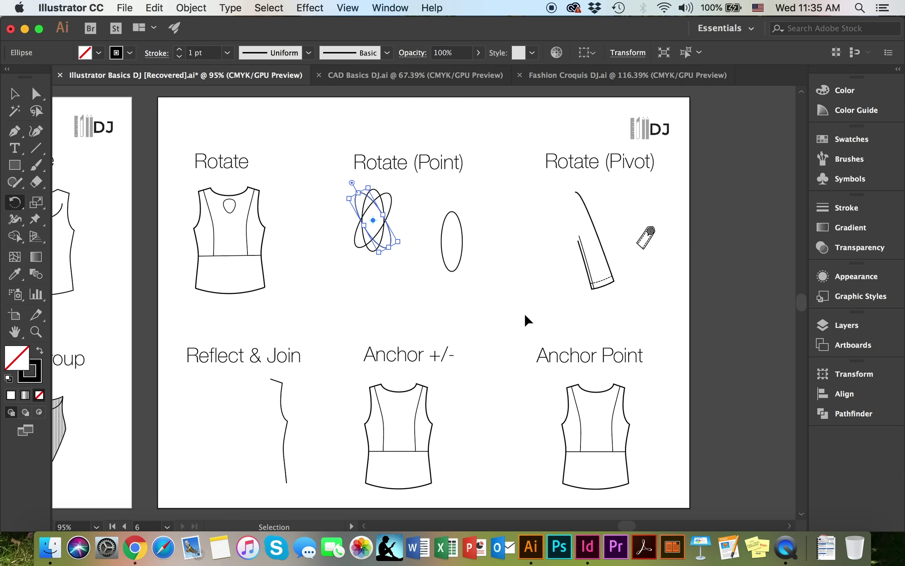
key(super+d)
key(super+d)
key(super+d)
Step: Create a copy of the right ellipse under Rotate (Point) rotated 30° about its bottom anchor point
key(r)
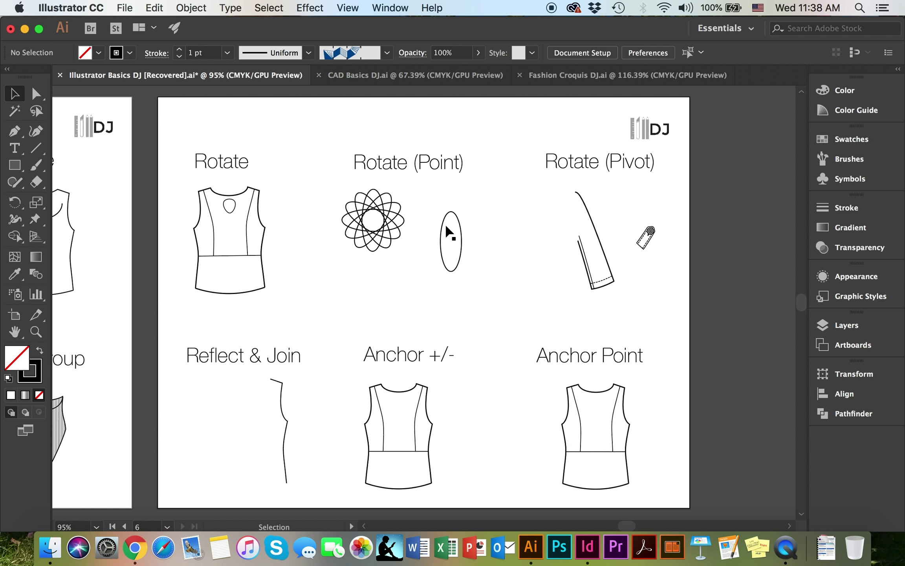
click(462, 238)
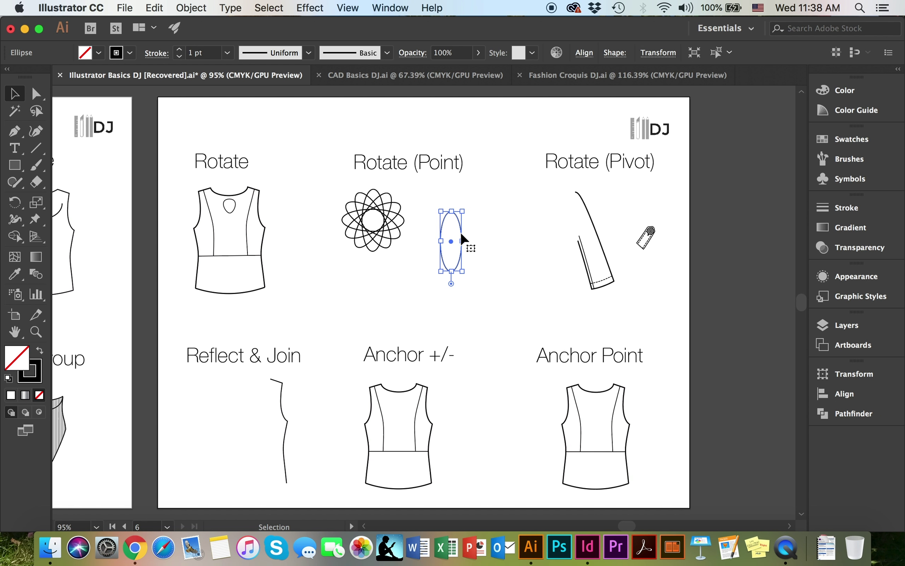
click(14, 202)
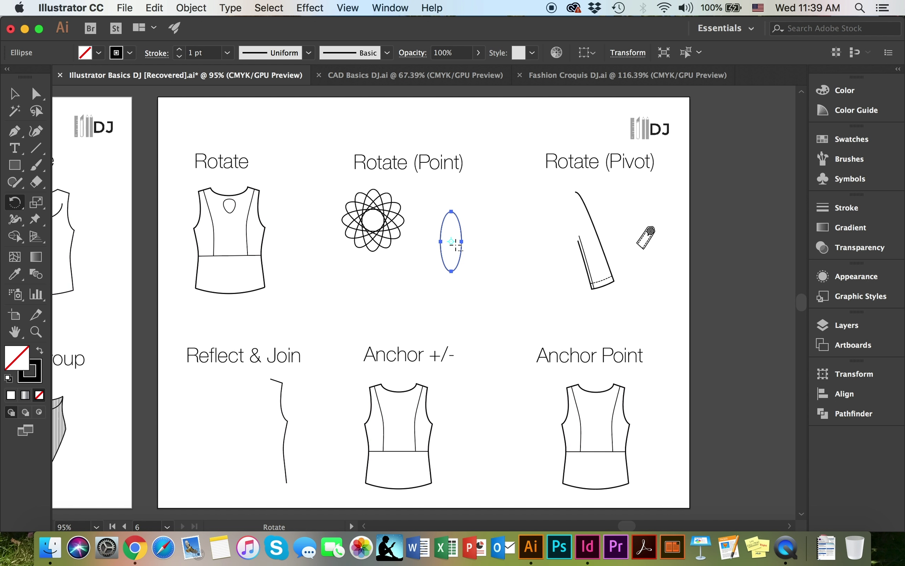
drag(451, 241, 451, 271)
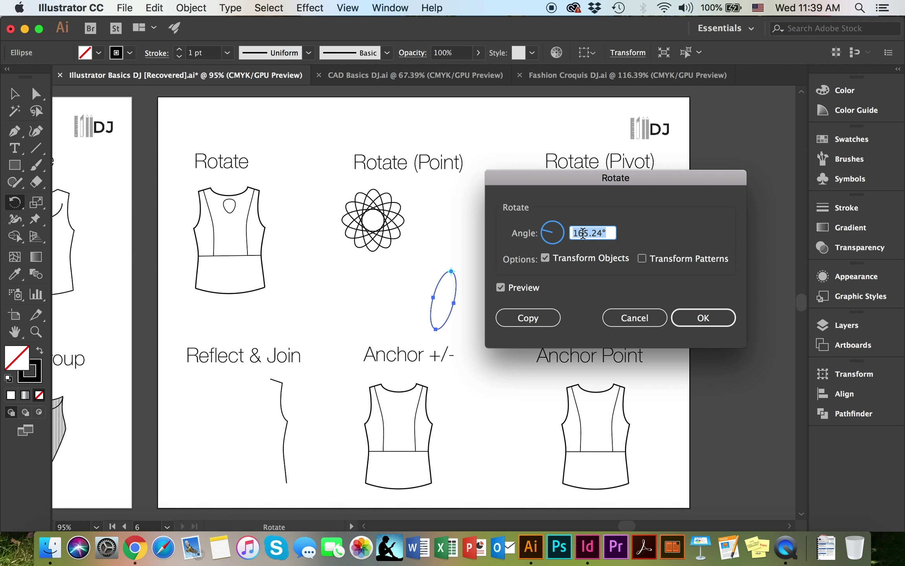
text(30)
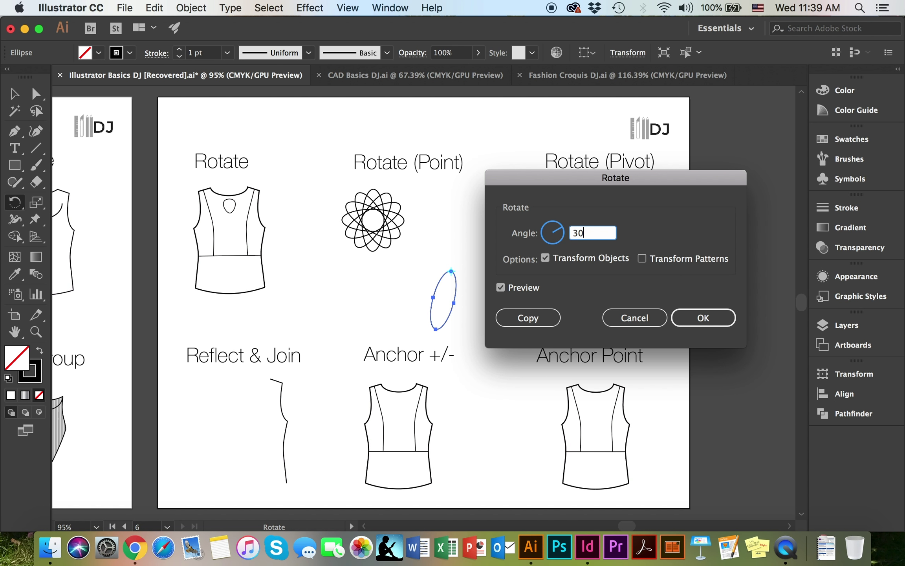
click(527, 318)
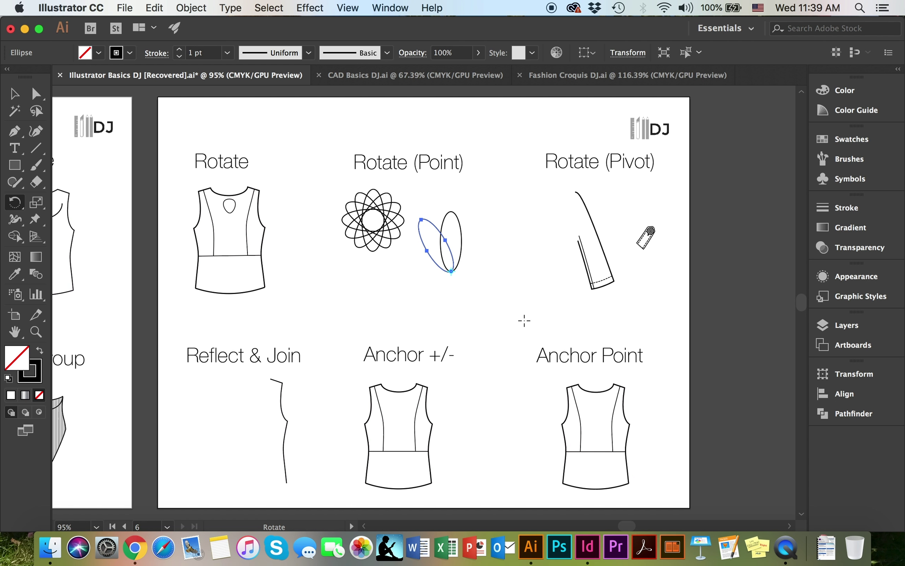
Step: Repeat the 30° rotated copy around the shared bottom point until the ellipses form a full flower, and deselect it
key(super+d)
key(super+d)
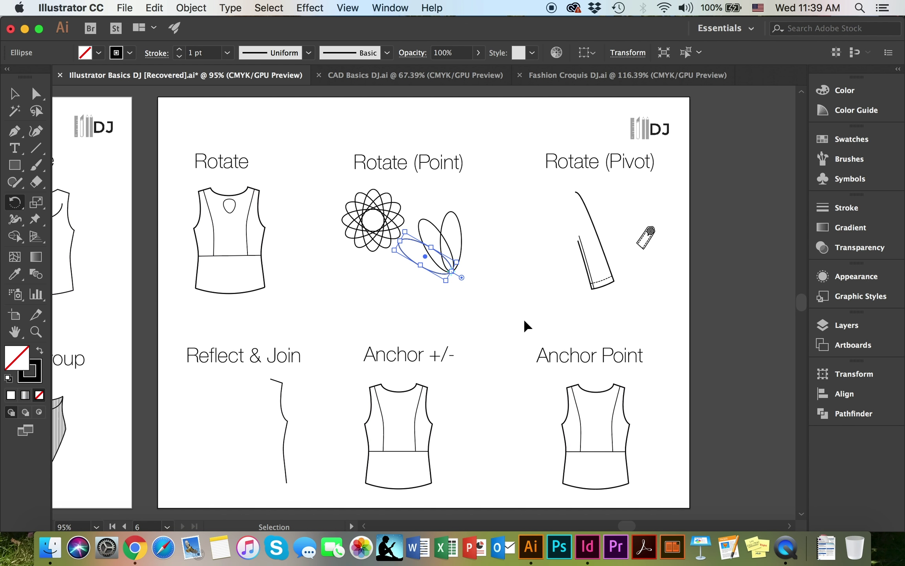
key(v)
key(super+d)
key(super+d)
key(super+d)
key(super+d)
key(super+d)
key(super+d)
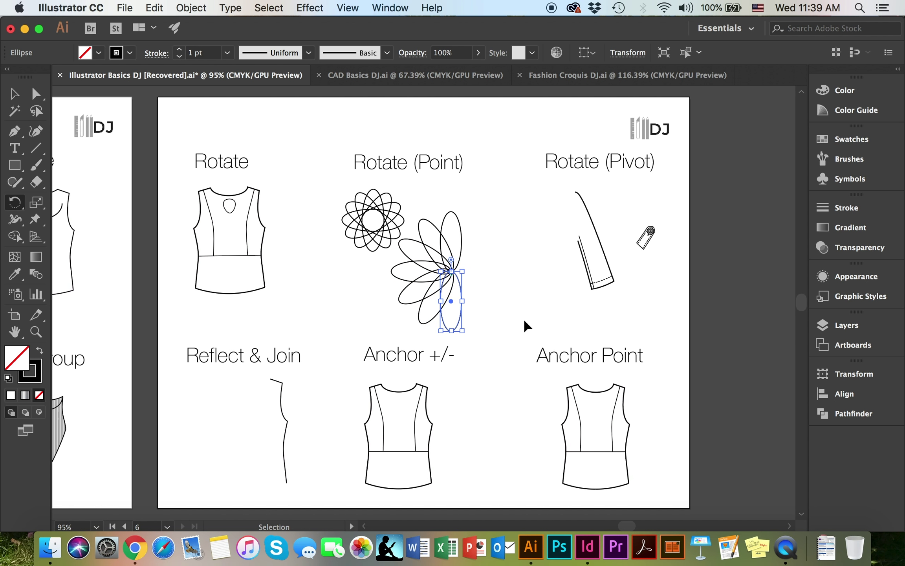
key(v)
drag(523, 317, 715, 259)
click(715, 259)
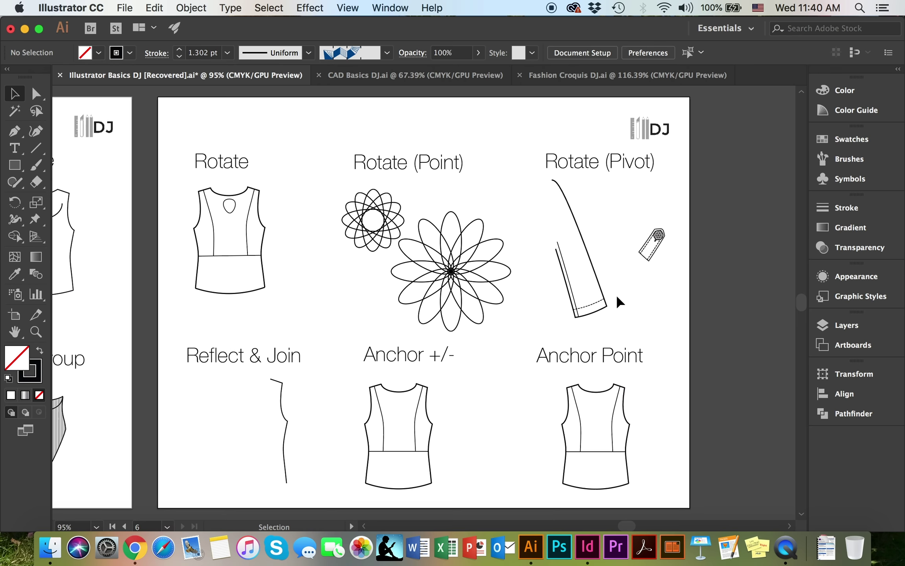
Step: Place the buttoned tab on the sleeve cuff and rotate it about its lower-left corner to align with the hem stitching
scroll(616, 294, up, 5)
drag(676, 305, 563, 383)
key(r)
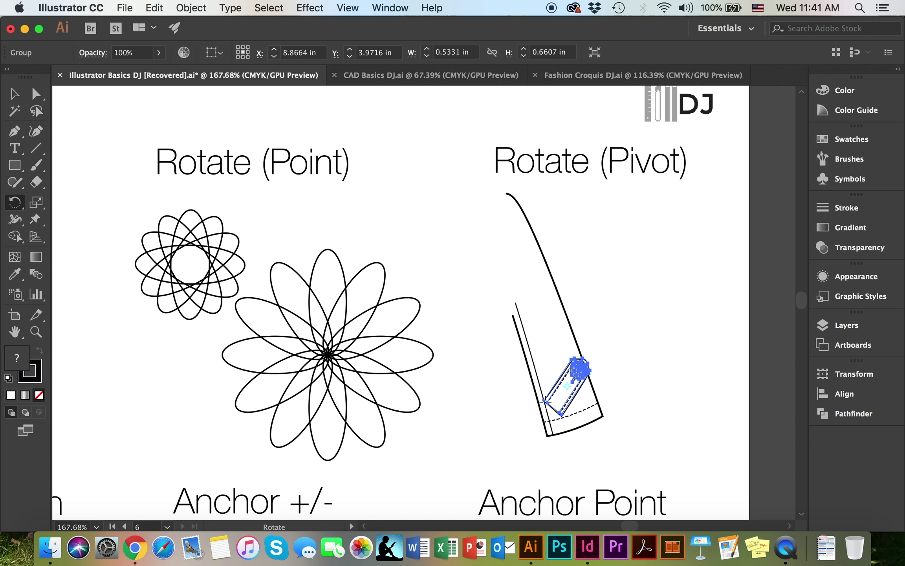
click(545, 401)
drag(594, 356, 662, 387)
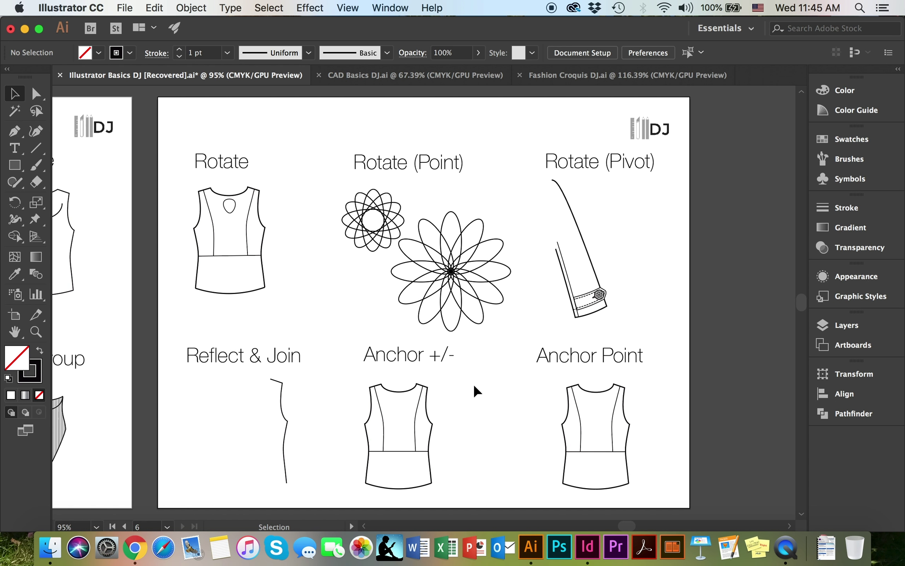
Step: Create a vertically reflected copy of the half-bodice path under Reflect & Join and place it opposite the original
click(280, 402)
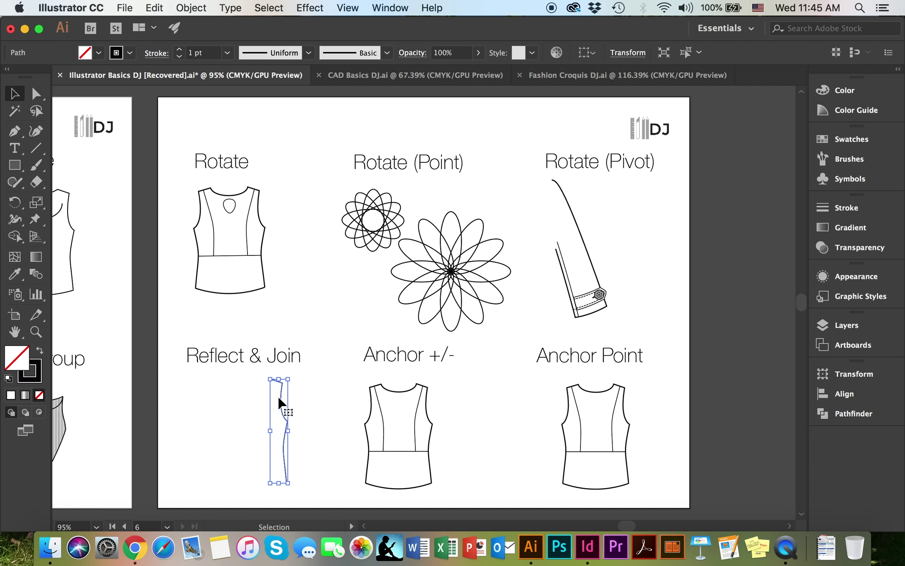
right_click(279, 398)
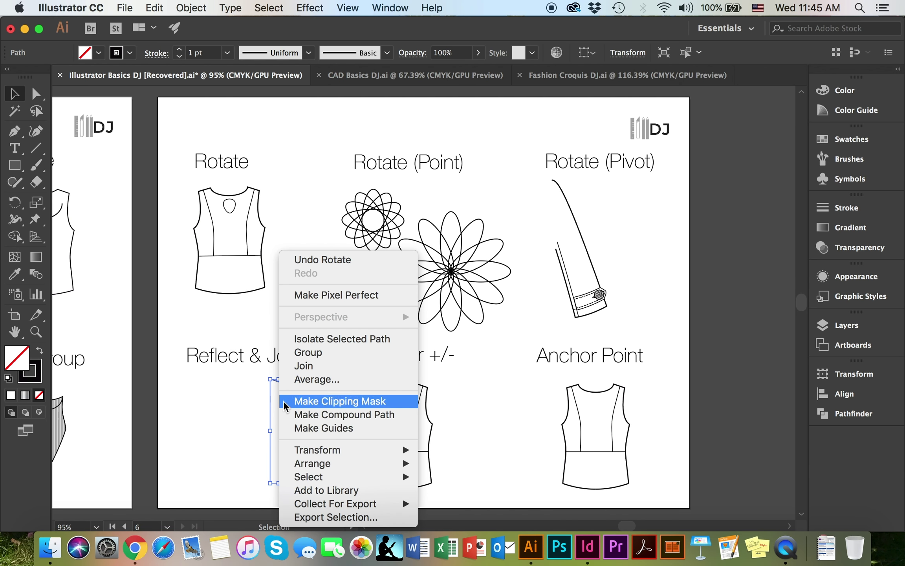
mouse_move(337, 452)
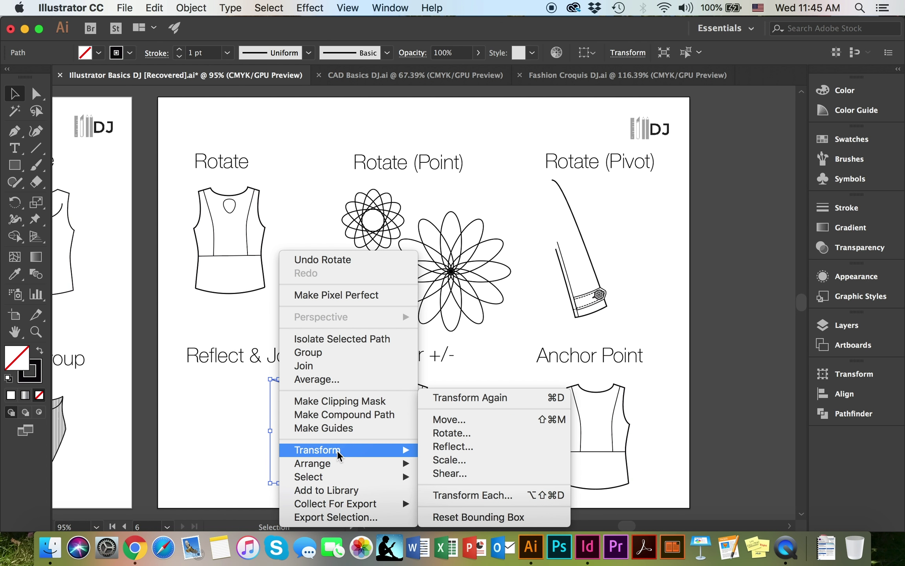
click(436, 447)
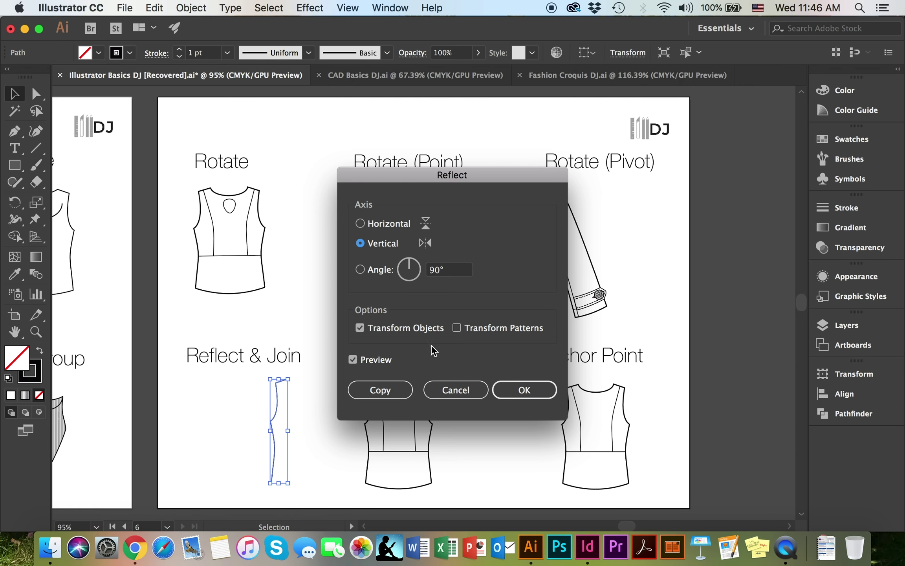
click(380, 390)
drag(269, 421, 228, 421)
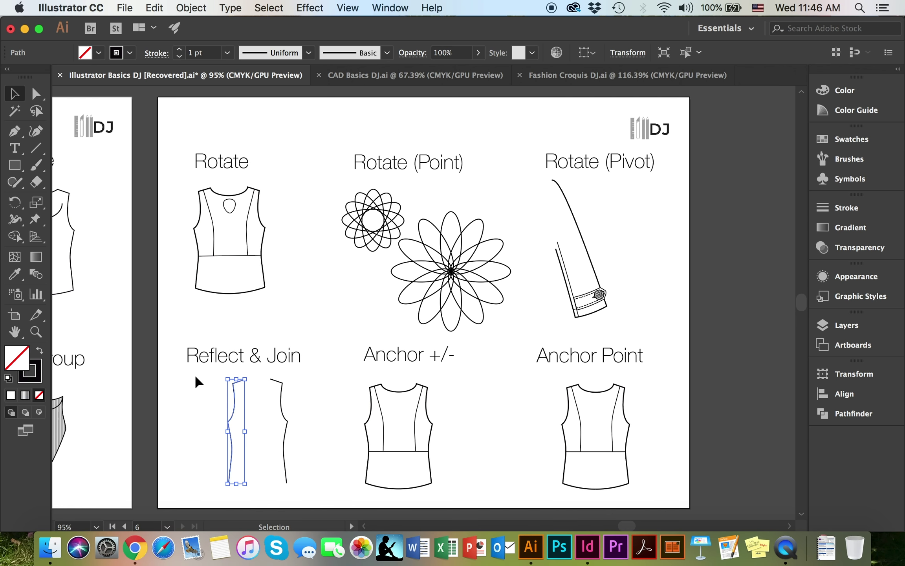
Step: Join the two bodice halves at both the neckline and the hem into one closed outline
drag(295, 478, 301, 486)
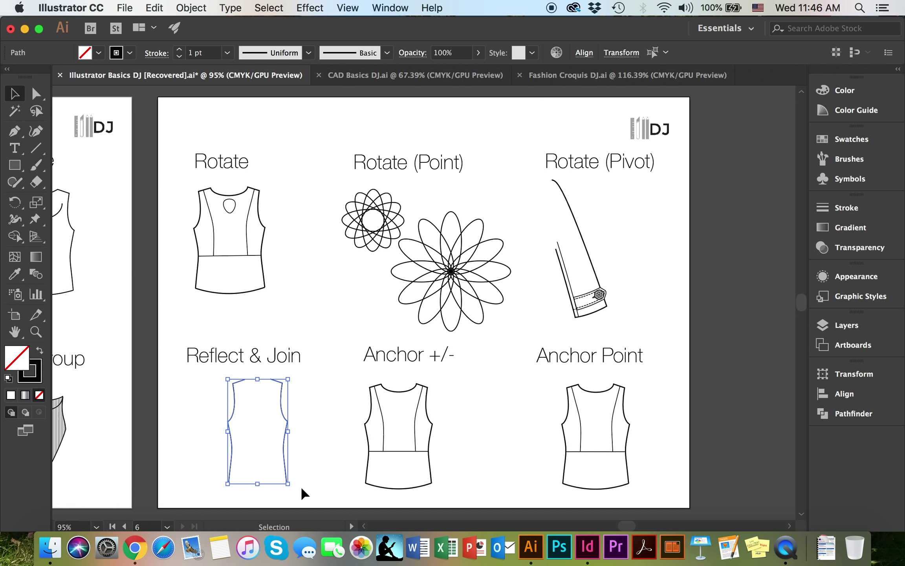
right_click(268, 445)
click(304, 367)
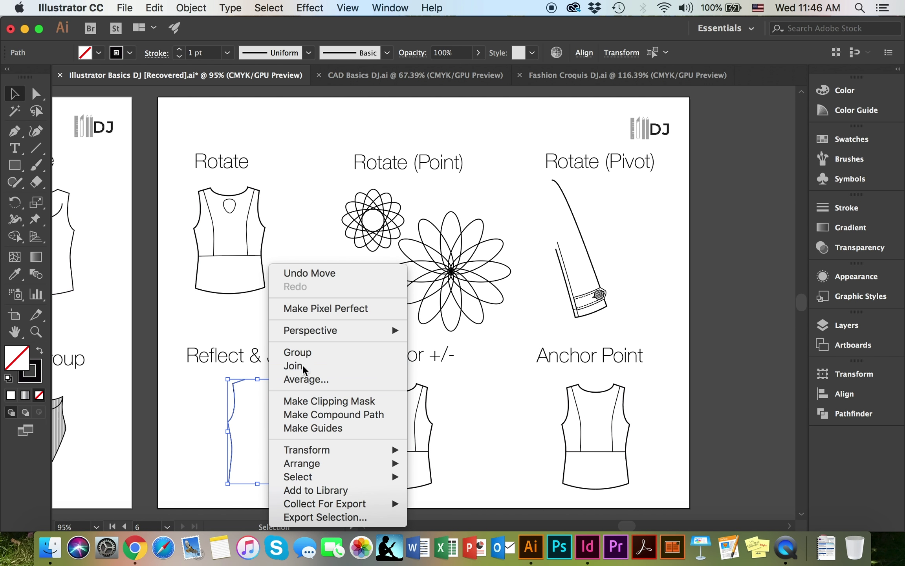
right_click(259, 415)
click(306, 369)
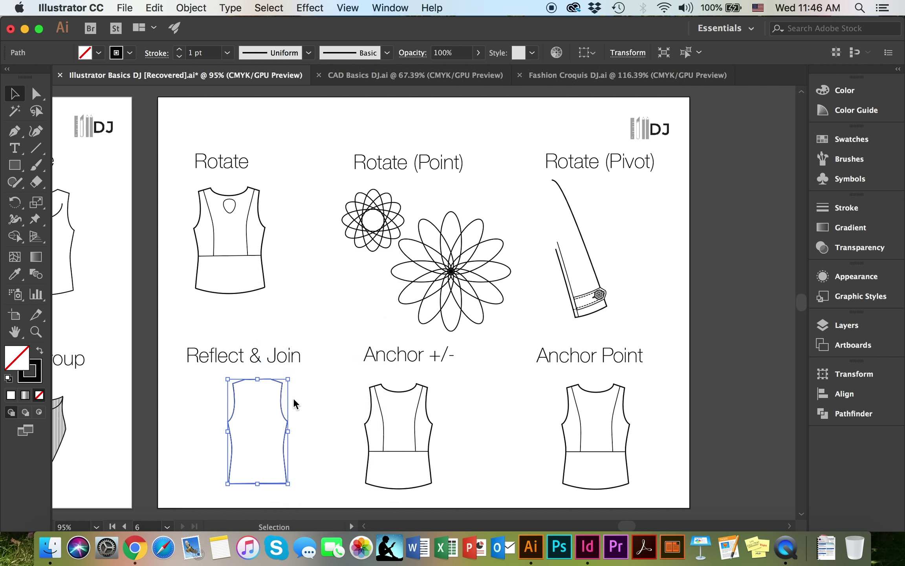
click(298, 426)
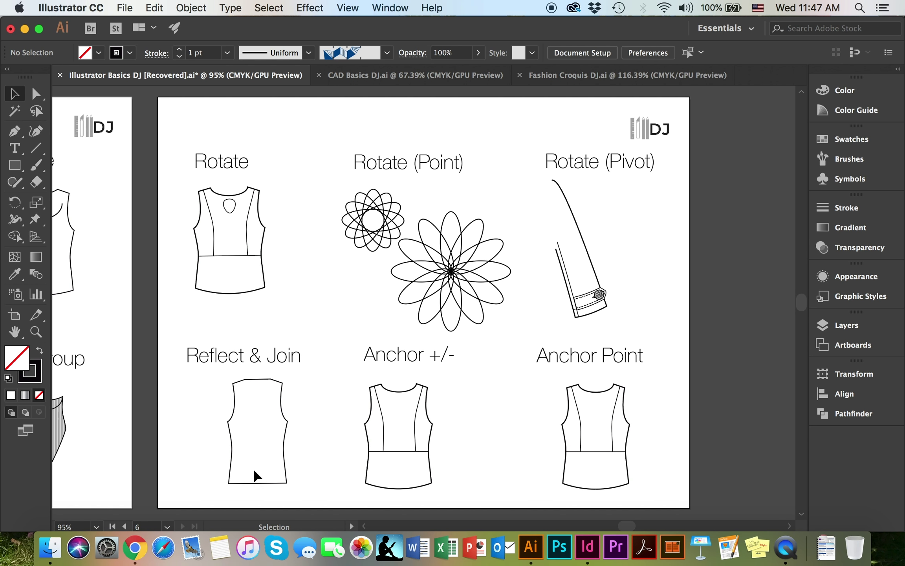
Step: Curve the neckline and hem of the joined bodice slightly downward with the Anchor Point tool
click(284, 446)
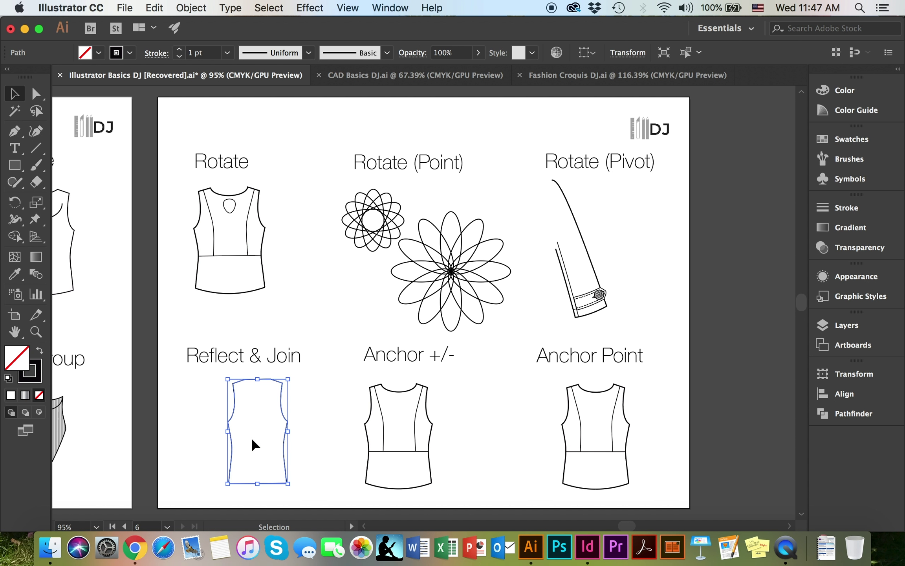
click(28, 132)
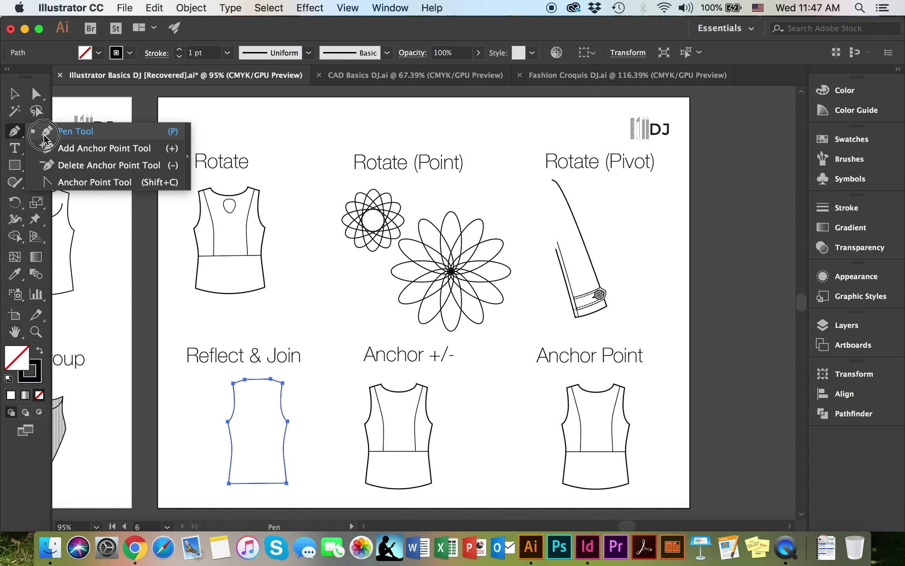
click(156, 183)
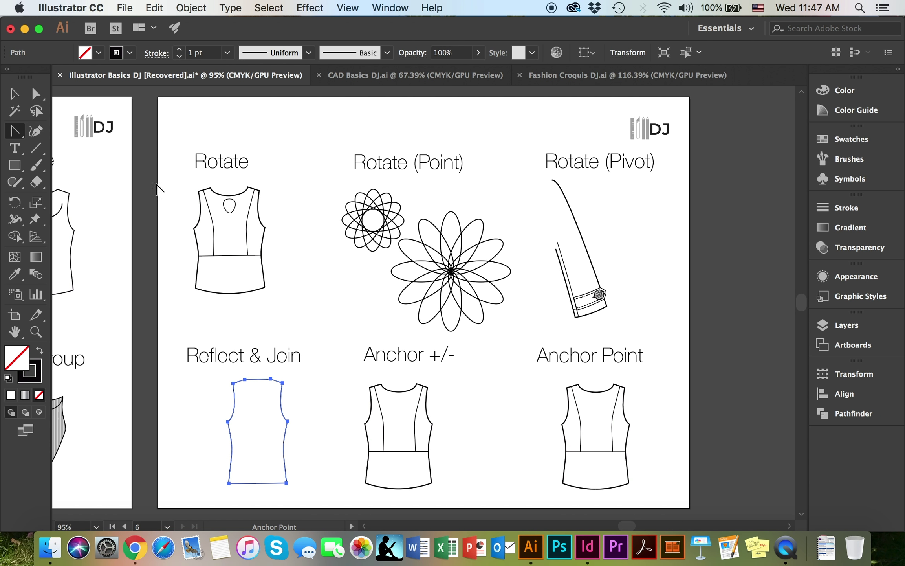
click(256, 382)
drag(256, 383, 258, 388)
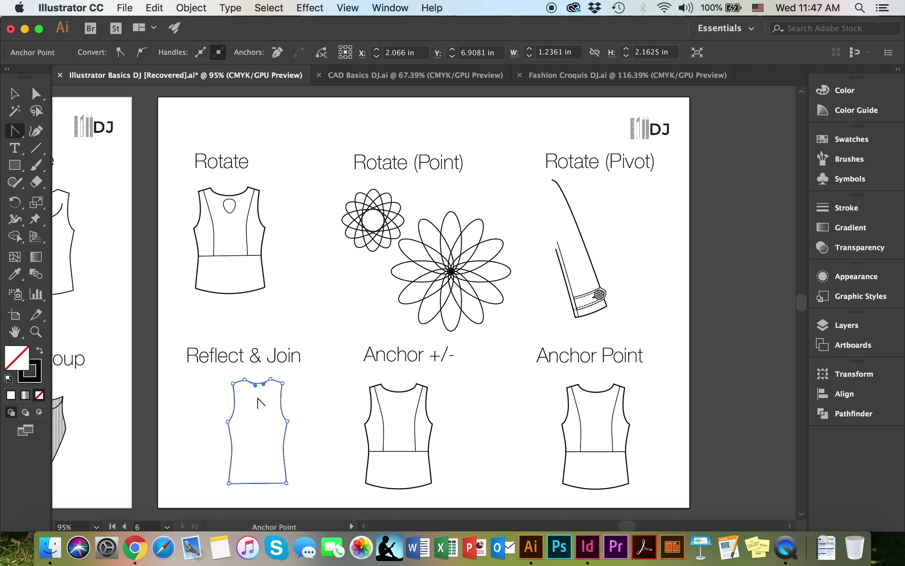
drag(256, 484, 259, 491)
key(v)
click(334, 456)
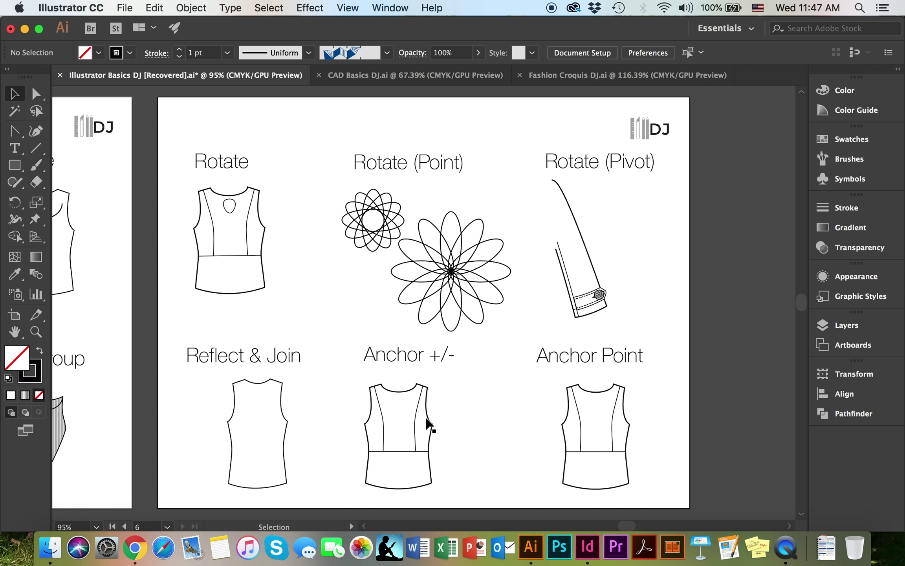
Step: Add an anchor point near the middle of the waist seam on the tank top under Anchor +/-
scroll(428, 423, up, 6)
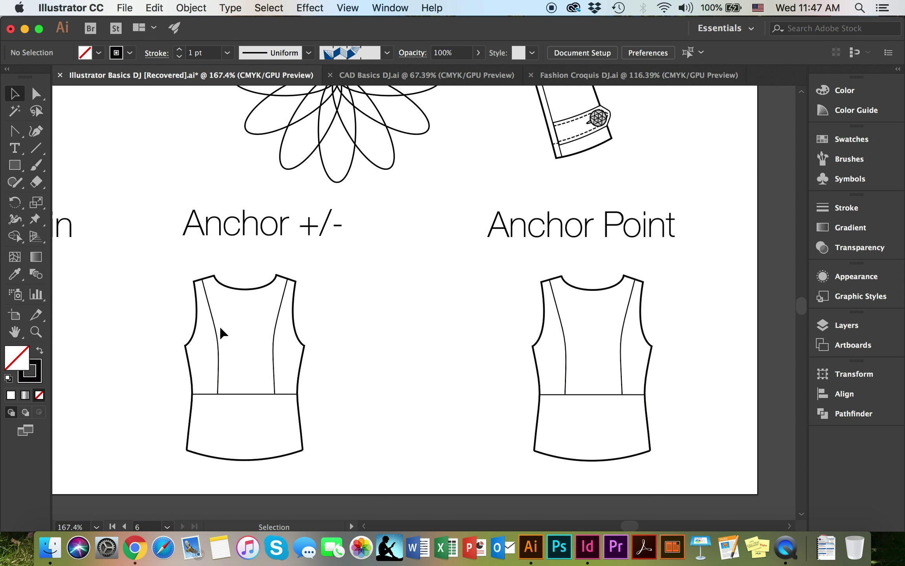
drag(15, 130, 75, 135)
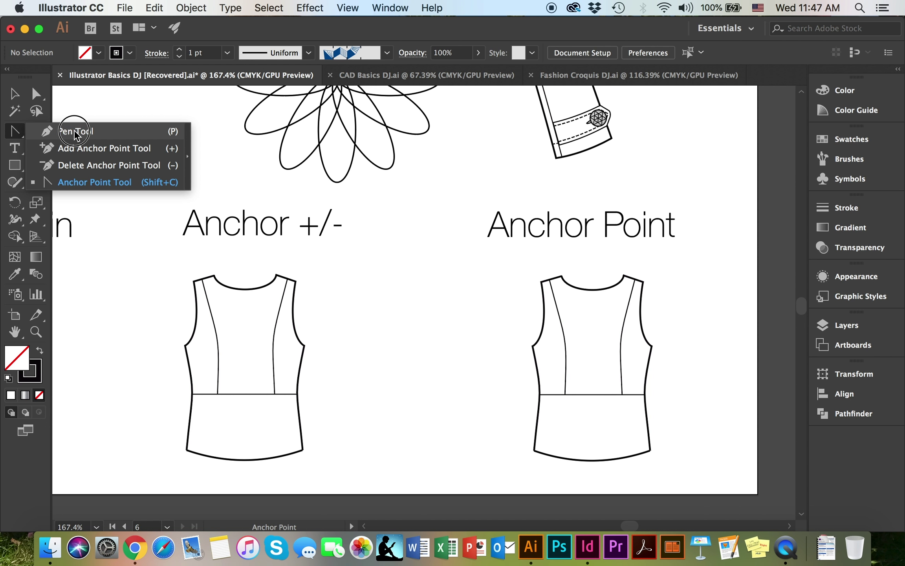
click(106, 149)
click(240, 394)
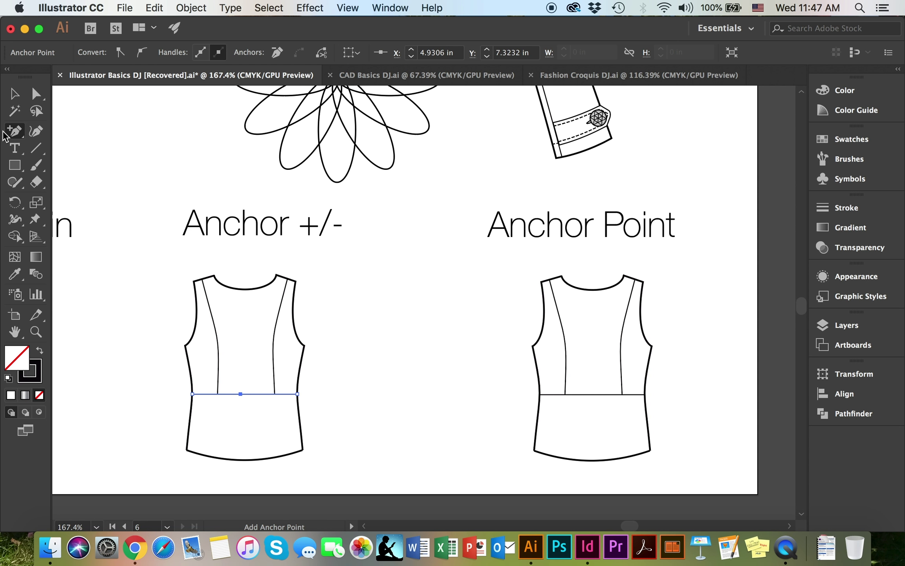
Step: Reshape the waist seam at its added anchor point with the Anchor Point tool, alternating between scallops and waves and ending with an S-curve
click(13, 136)
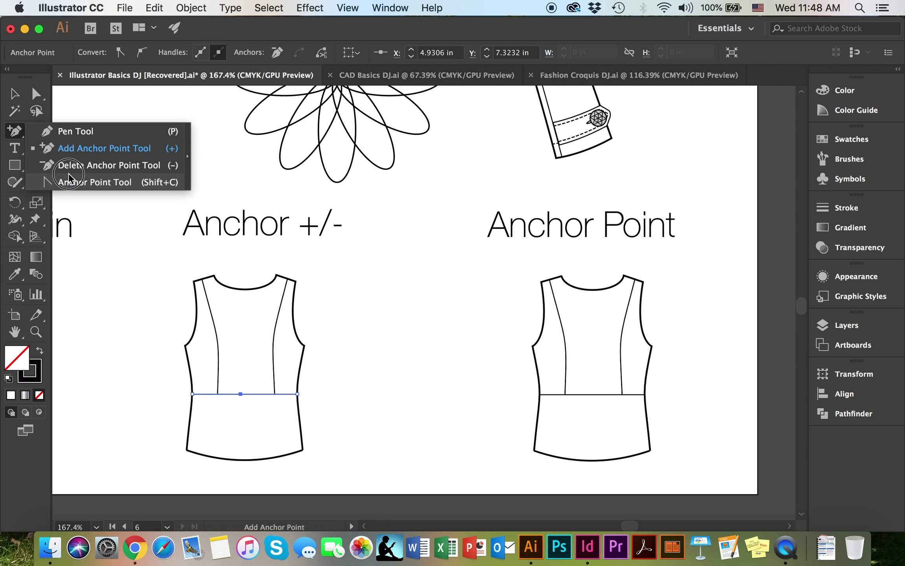
click(82, 184)
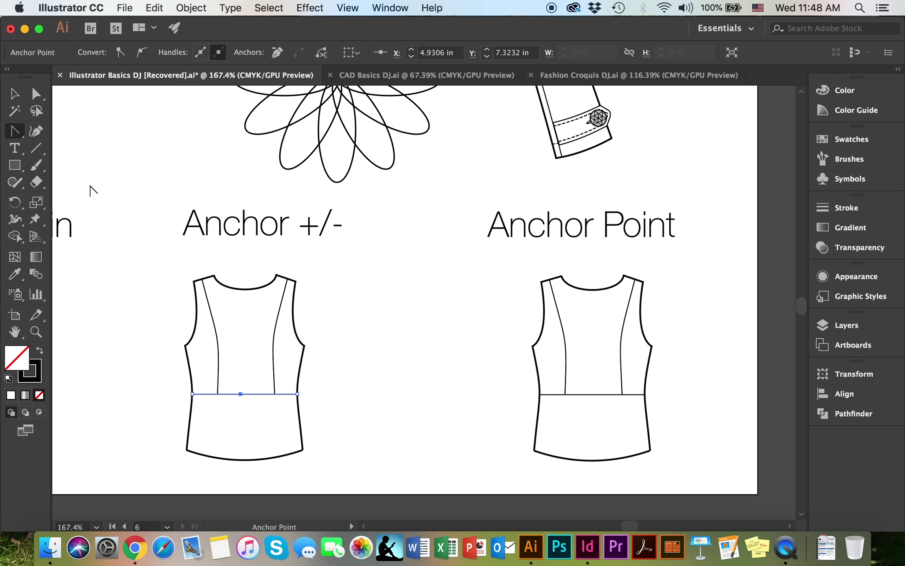
scroll(243, 393, up, 5)
drag(239, 362, 295, 418)
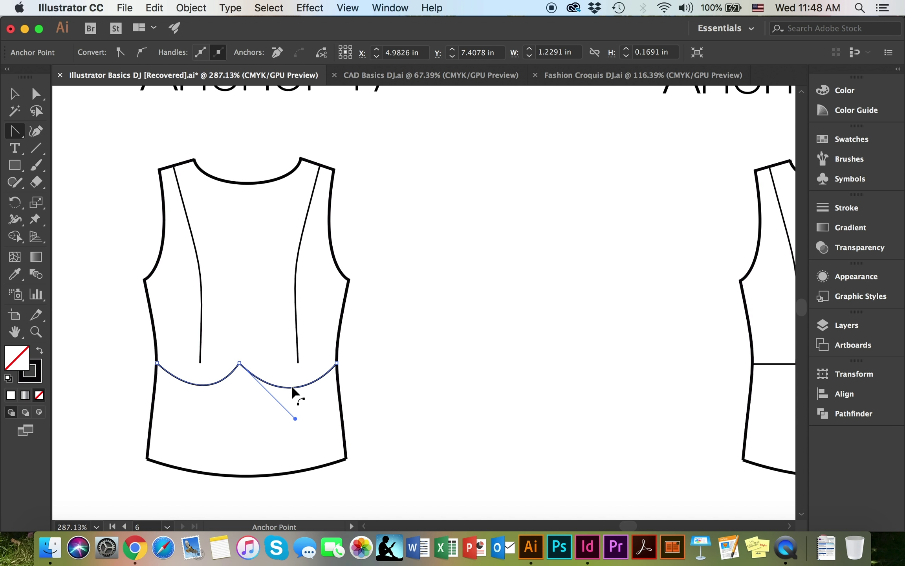
drag(239, 362, 267, 350)
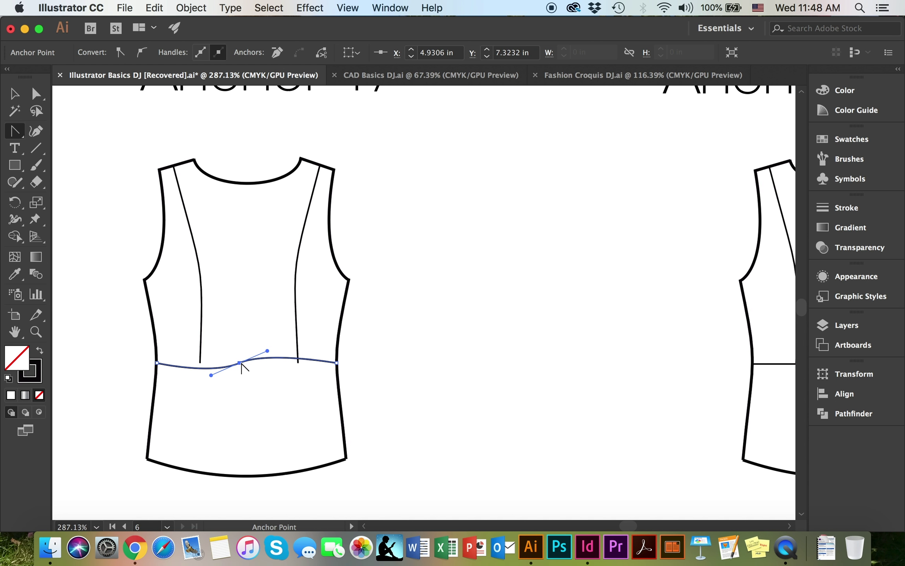
drag(239, 363, 289, 415)
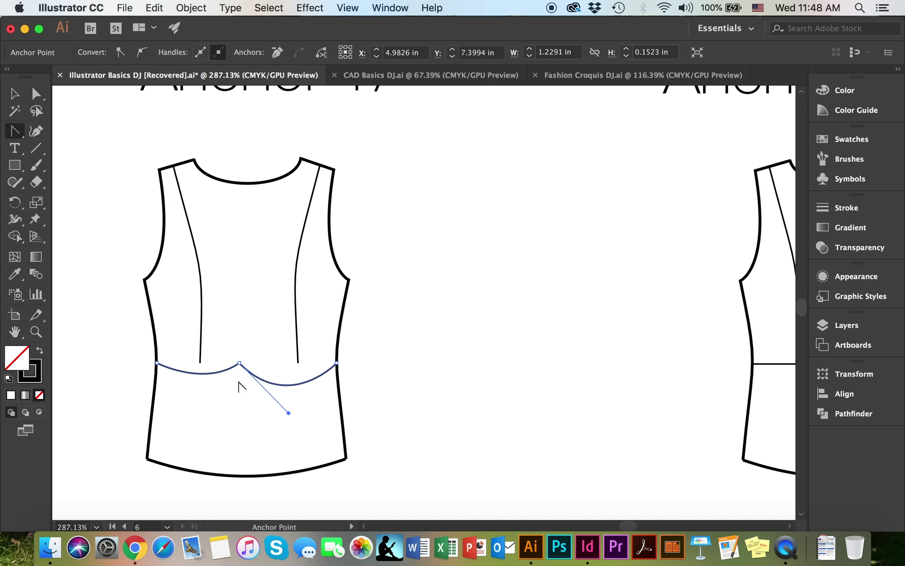
drag(239, 362, 260, 320)
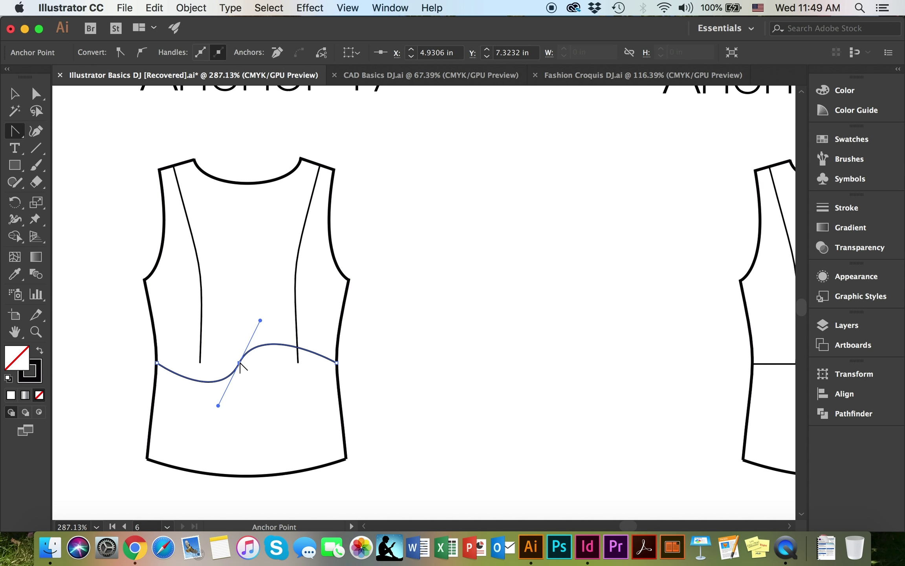
Step: Delete the middle anchor point from the curved waist seam
drag(17, 138, 83, 171)
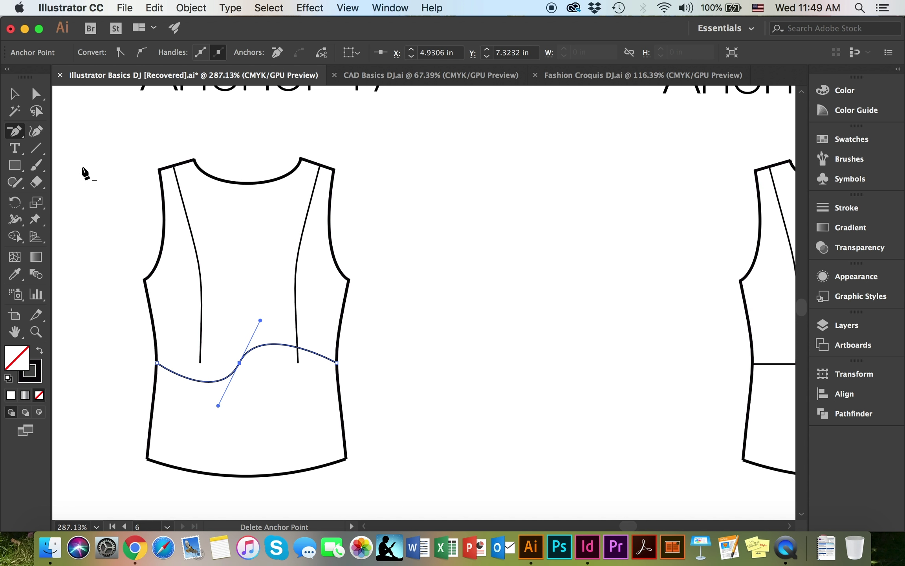
click(239, 362)
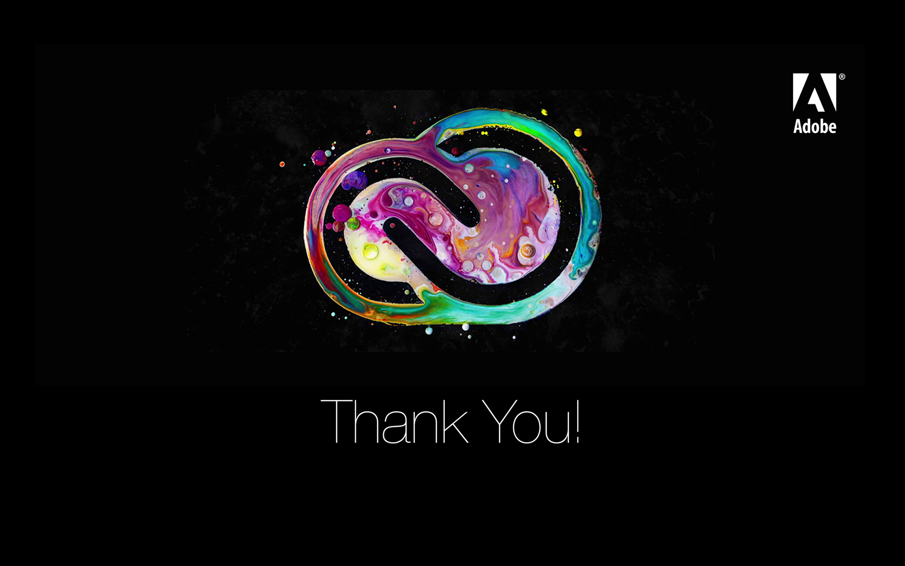